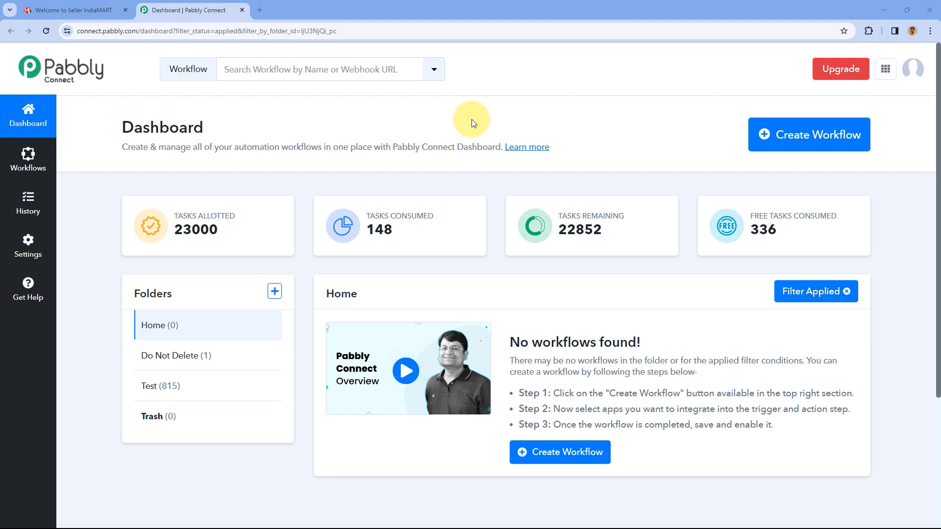
# - Create a new workflow named "IndiaMART Automation" in the Home folder
pyautogui.click(829, 141)
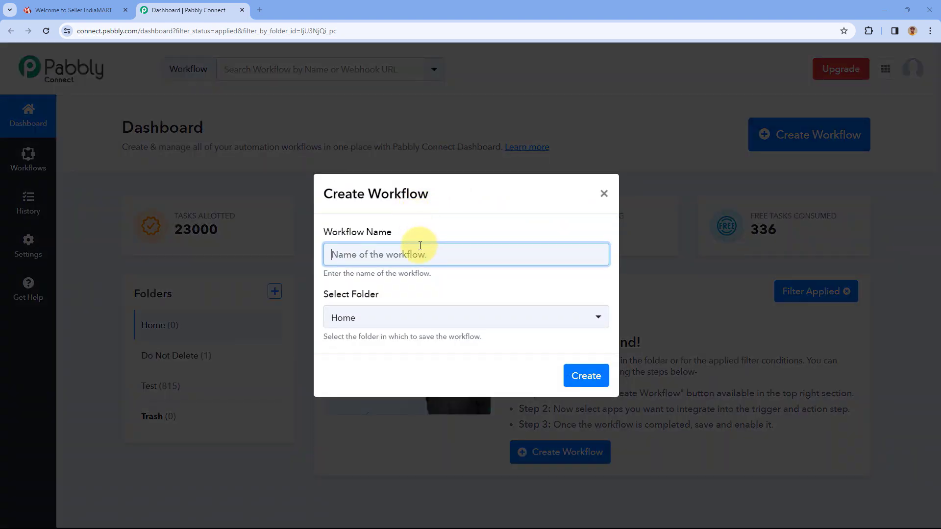
pyautogui.write('IndiaMART')
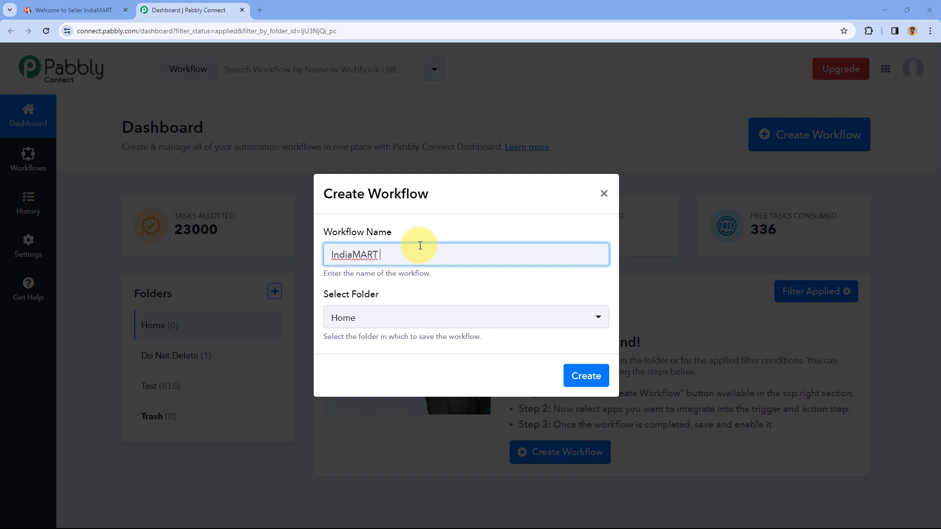
pyautogui.write(' Automation')
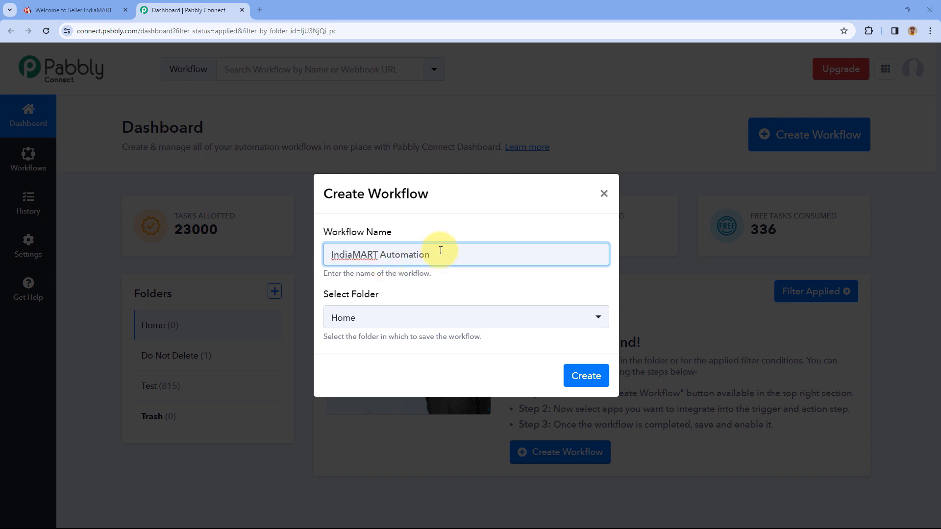
pyautogui.click(485, 319)
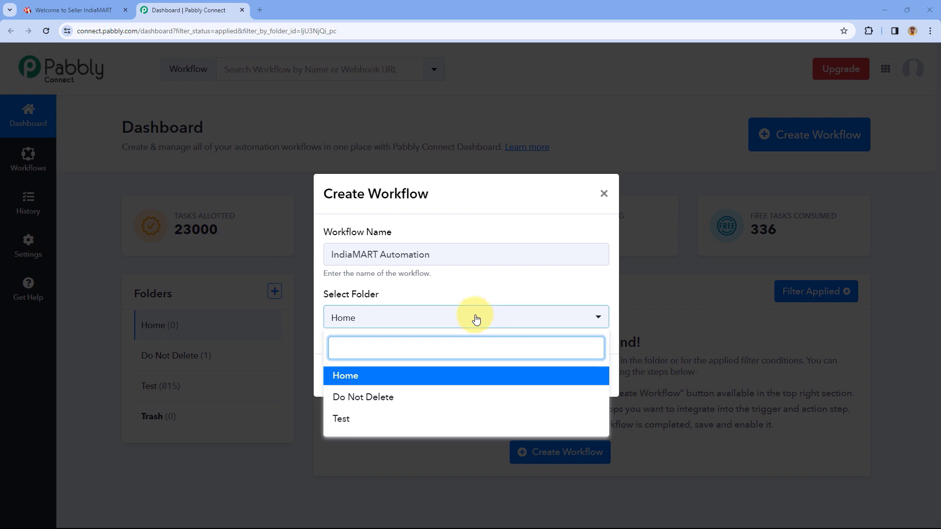
pyautogui.click(396, 375)
pyautogui.click(586, 381)
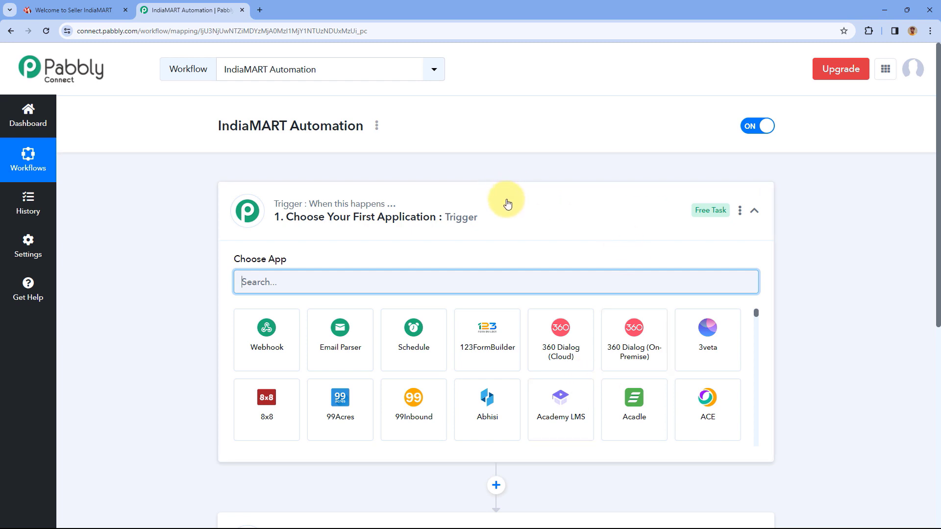
pyautogui.click(507, 203)
pyautogui.scroll(-1, 187, 206)
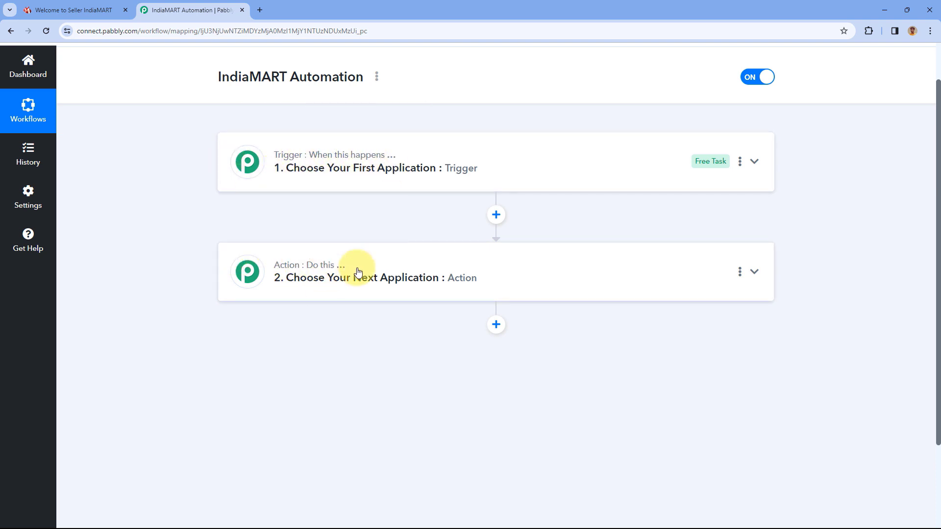
pyautogui.click(486, 167)
pyautogui.scroll(1, 147, 181)
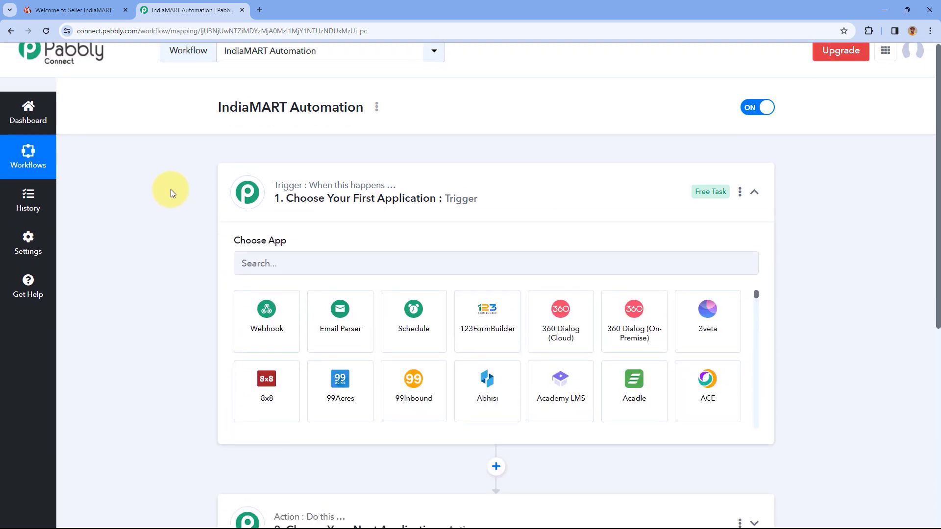
# - Set the workflow's trigger application to IndiaMART with New Leads as the trigger event
pyautogui.scroll(-1, 170, 193)
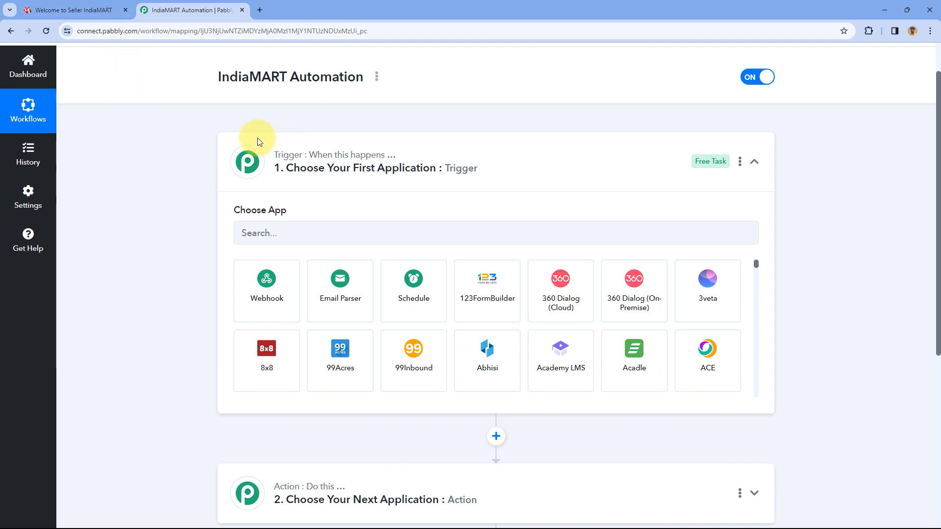
pyautogui.click(295, 231)
pyautogui.write('IndiaMART')
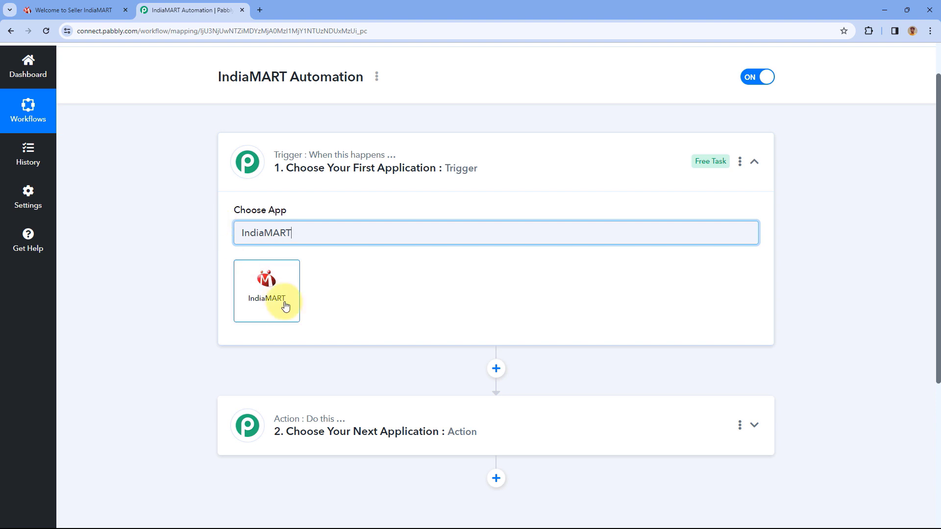
pyautogui.click(262, 280)
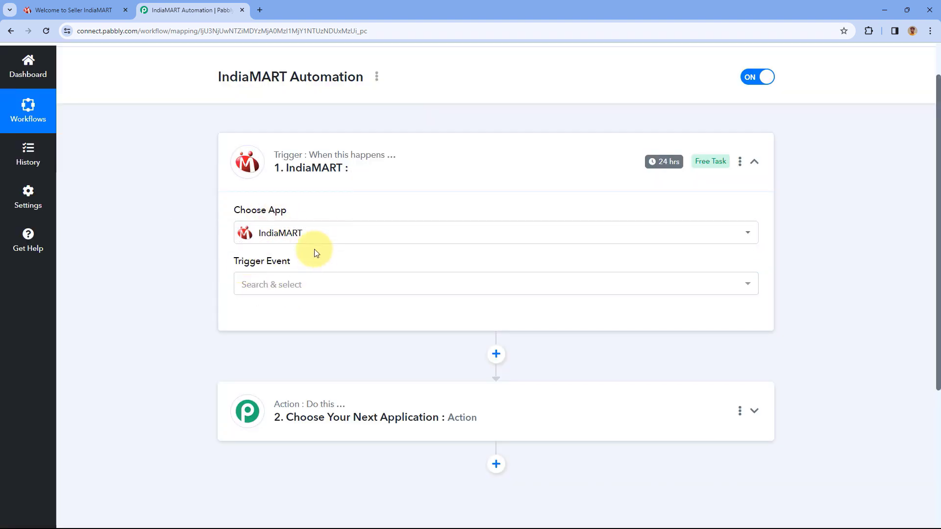
pyautogui.click(313, 286)
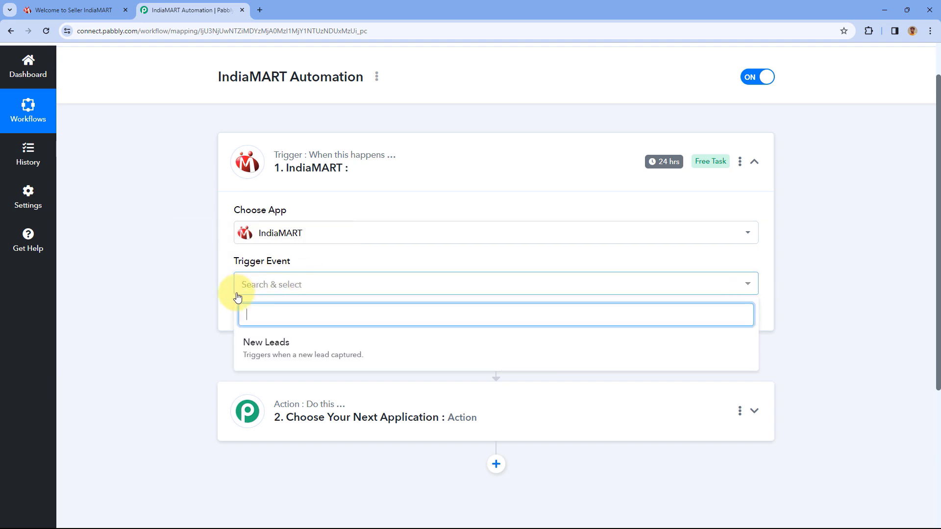
pyautogui.click(287, 346)
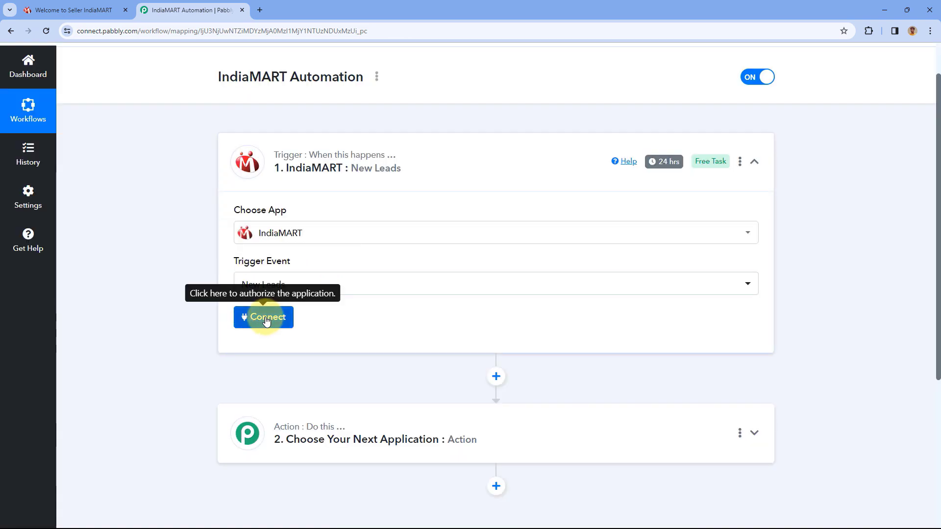
# - Start a new IndiaMART connection for the trigger and copy the current CRM API key from the IndiaMART seller account settings
pyautogui.click(265, 319)
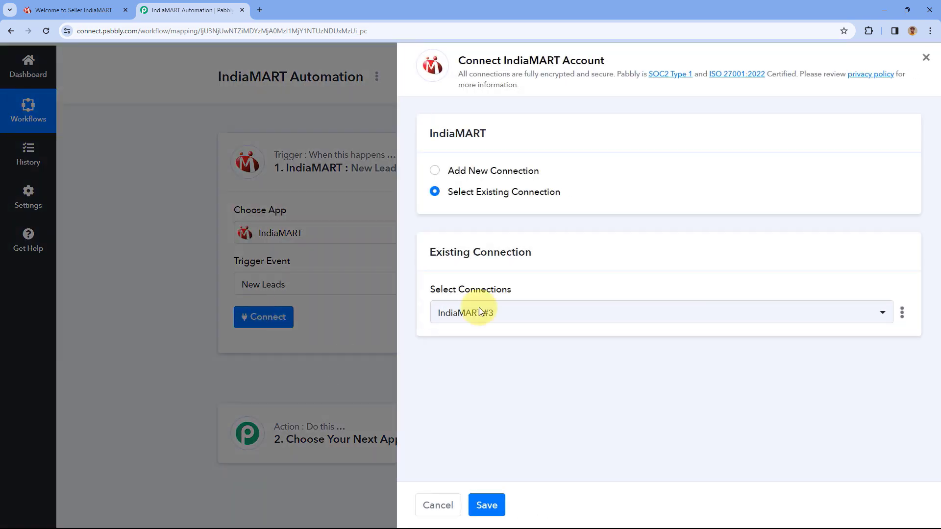
pyautogui.click(433, 171)
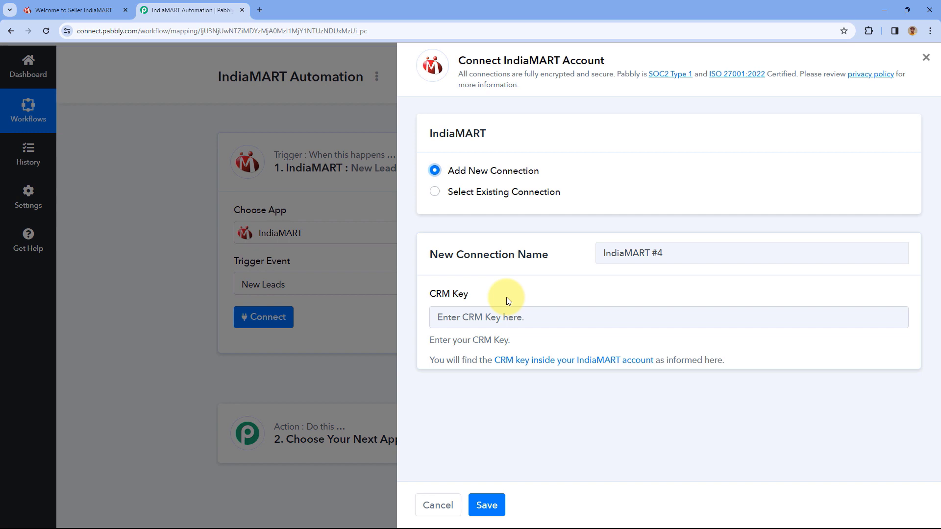
pyautogui.click(81, 6)
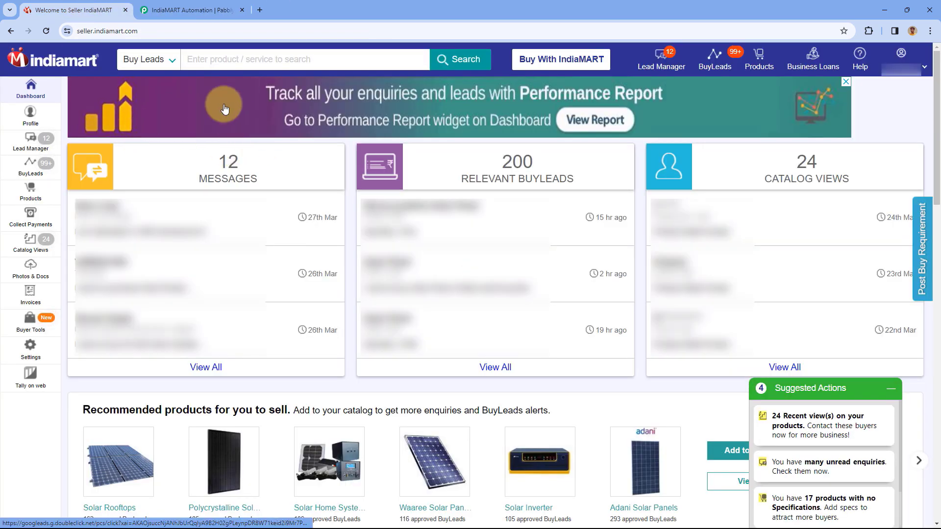
pyautogui.click(43, 351)
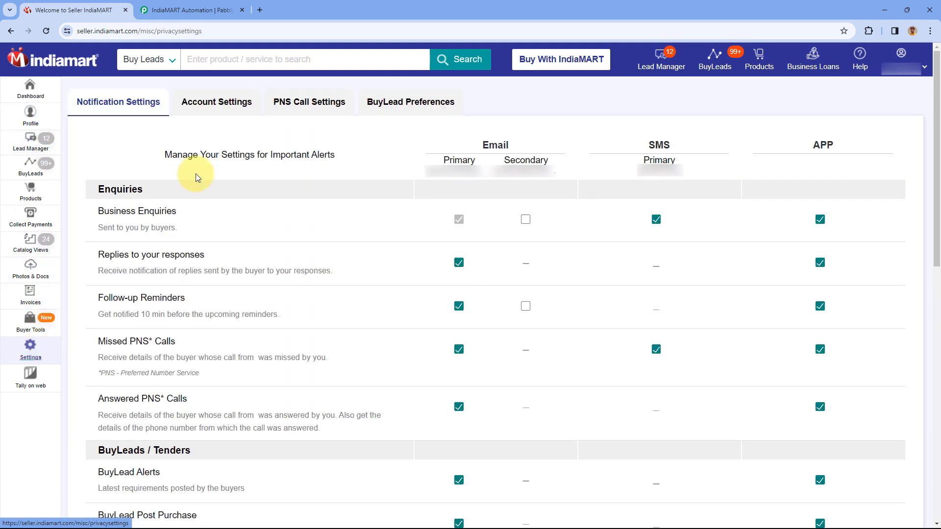
pyautogui.click(210, 111)
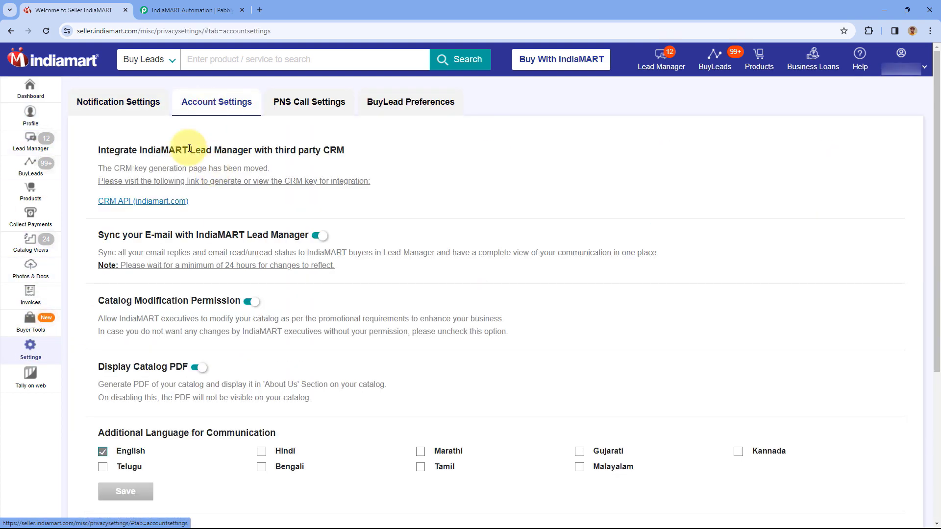
pyautogui.click(133, 205)
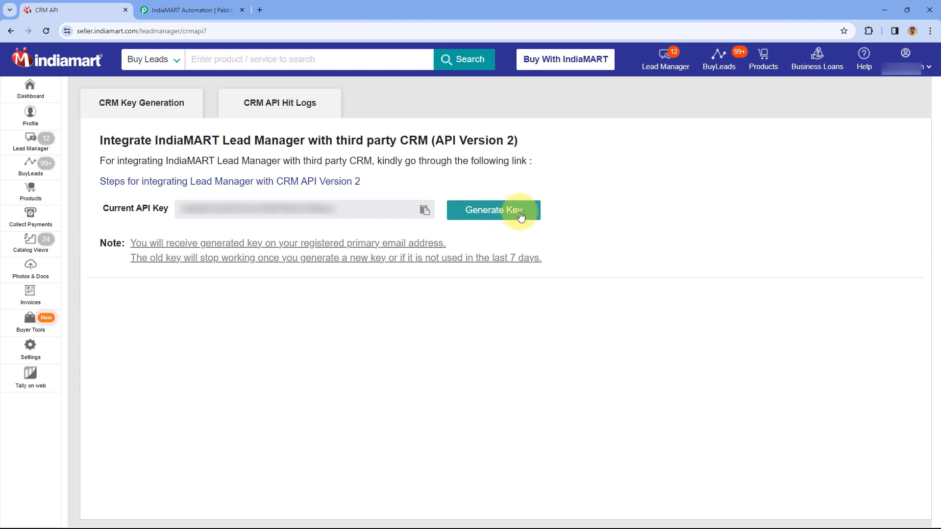
pyautogui.click(425, 211)
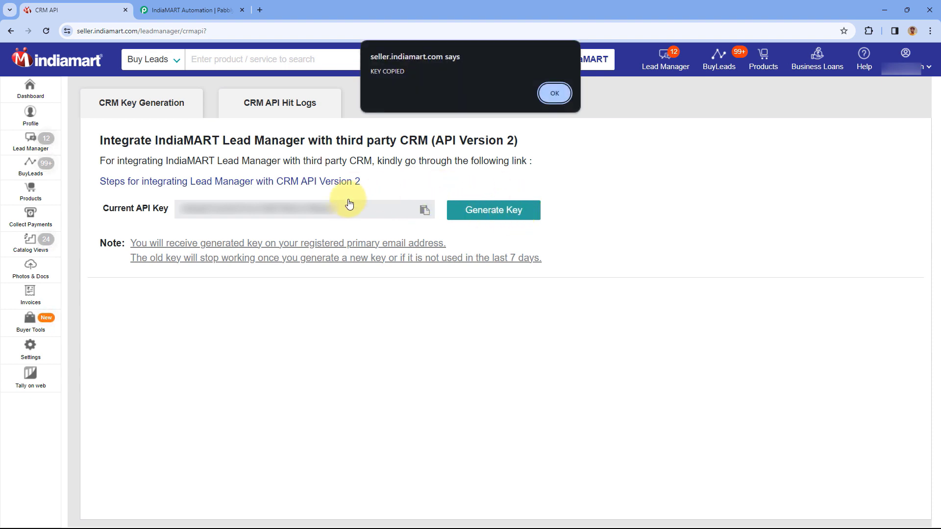
pyautogui.click(555, 93)
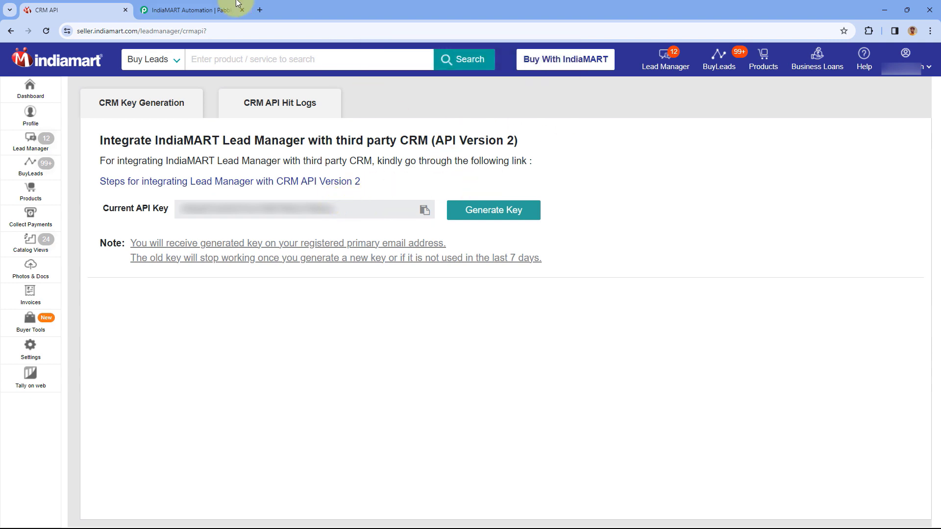
# - Return to Pabbly Connect, paste the copied CRM key into the new IndiaMART connection and save it
pyautogui.click(206, 10)
pyautogui.rightClick(451, 318)
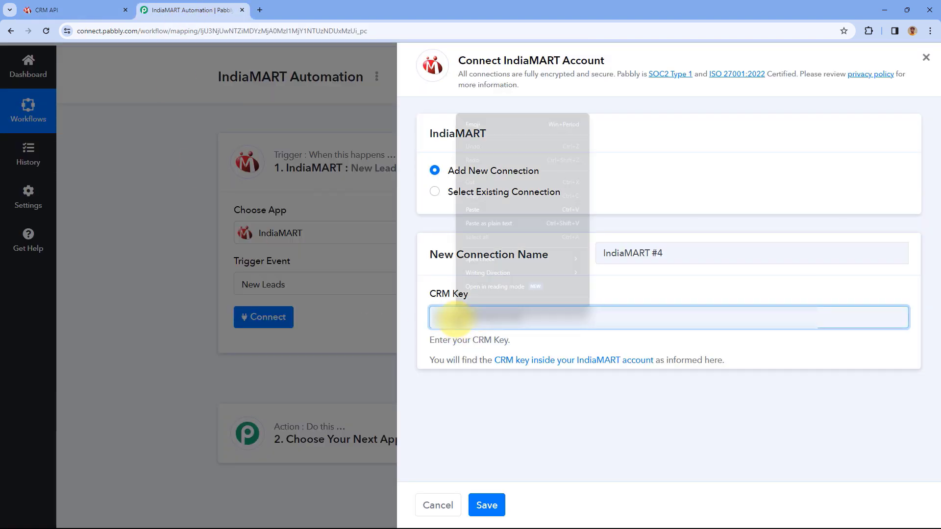
pyautogui.click(481, 209)
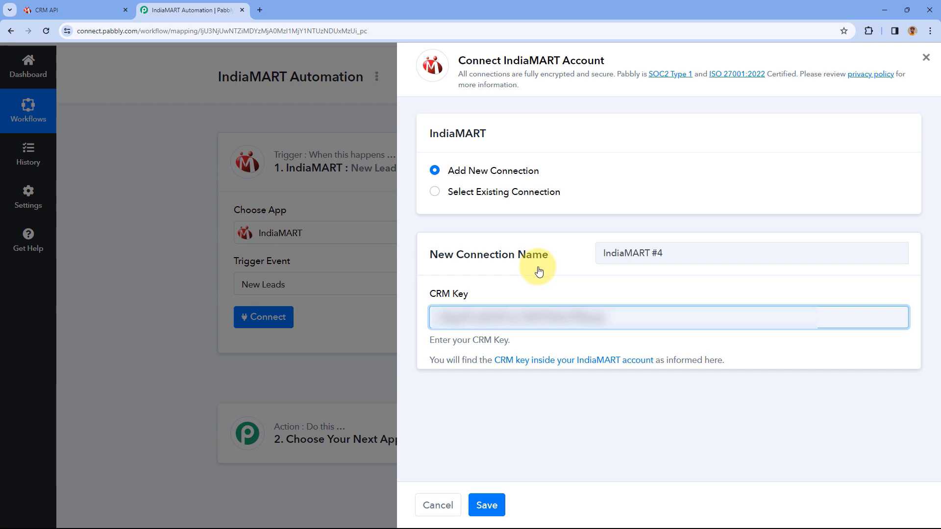
pyautogui.click(488, 504)
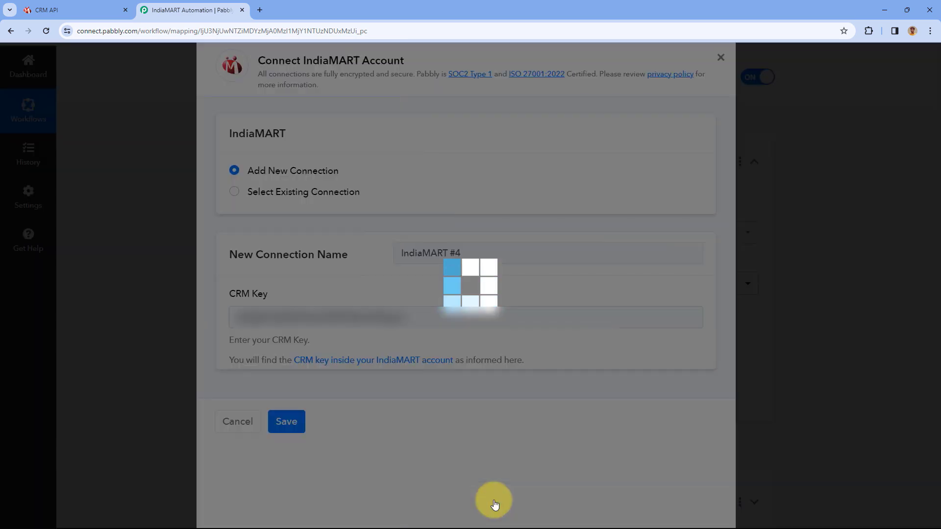
# - Save the IndiaMART trigger with Simple Response on and send a test request to fetch lead data
pyautogui.scroll(-1, 187, 275)
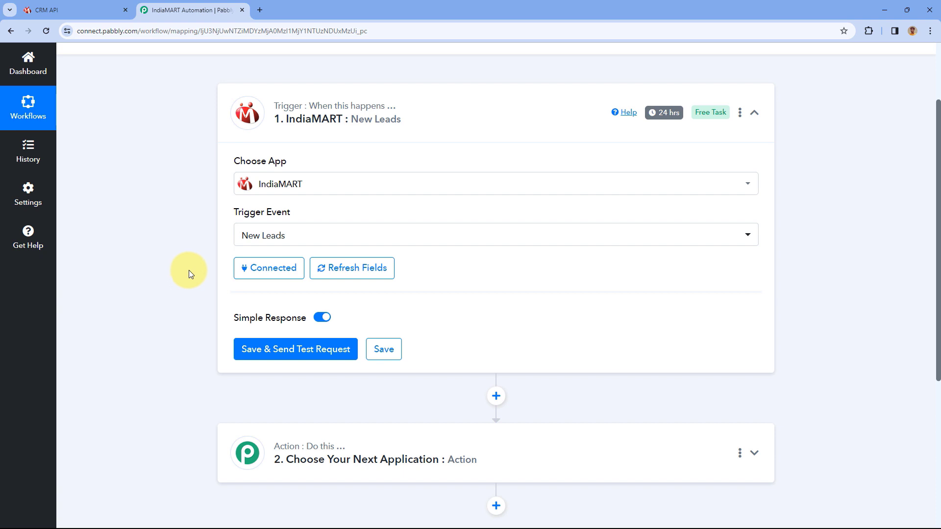
pyautogui.scroll(-2, 193, 265)
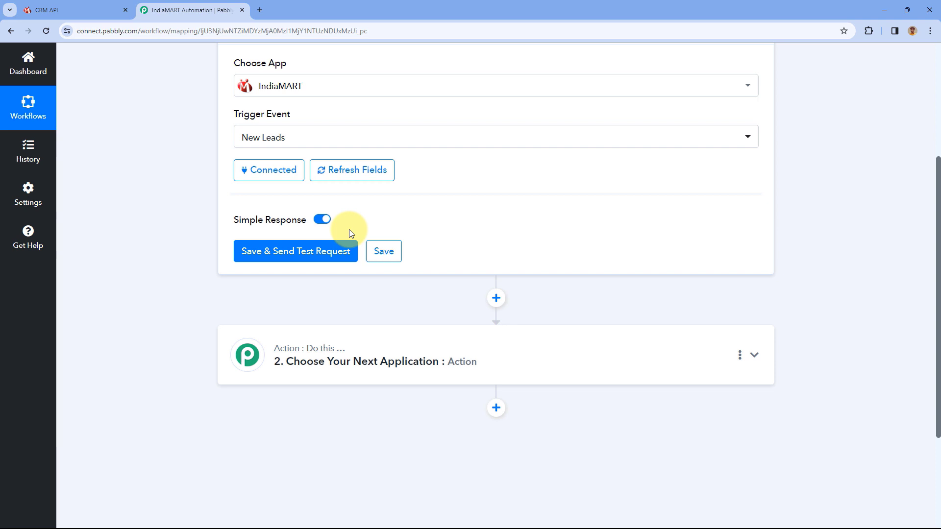
pyautogui.click(303, 250)
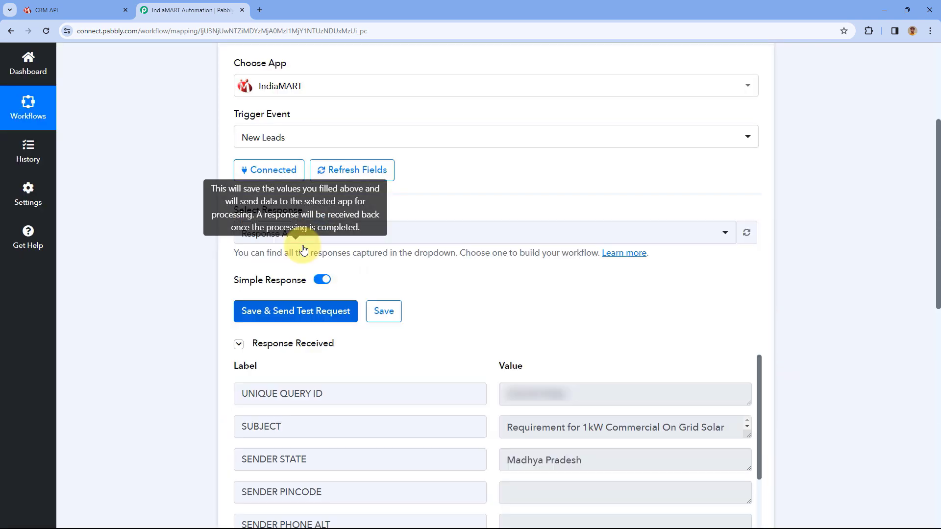
# - Examine the unique query ID, full subject and sender state in the received IndiaMART lead response
pyautogui.scroll(-2, 476, 273)
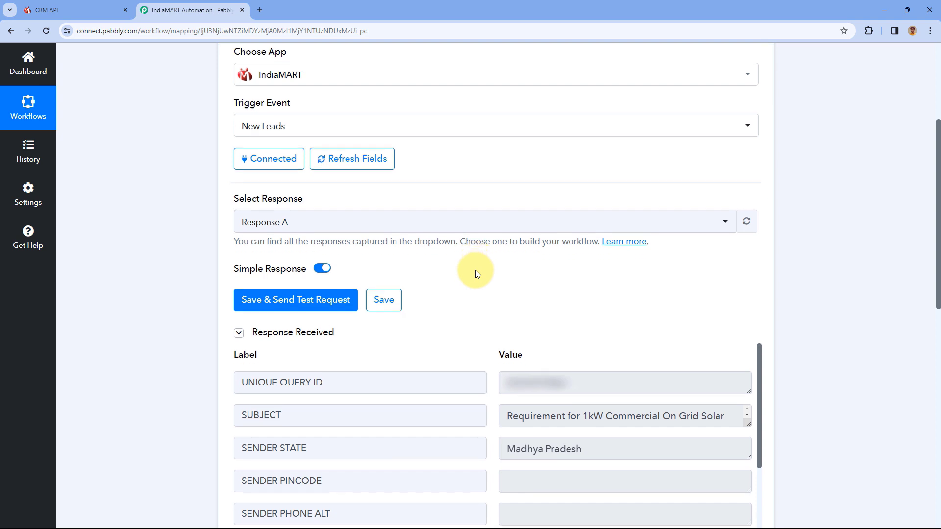
pyautogui.scroll(-3, 468, 230)
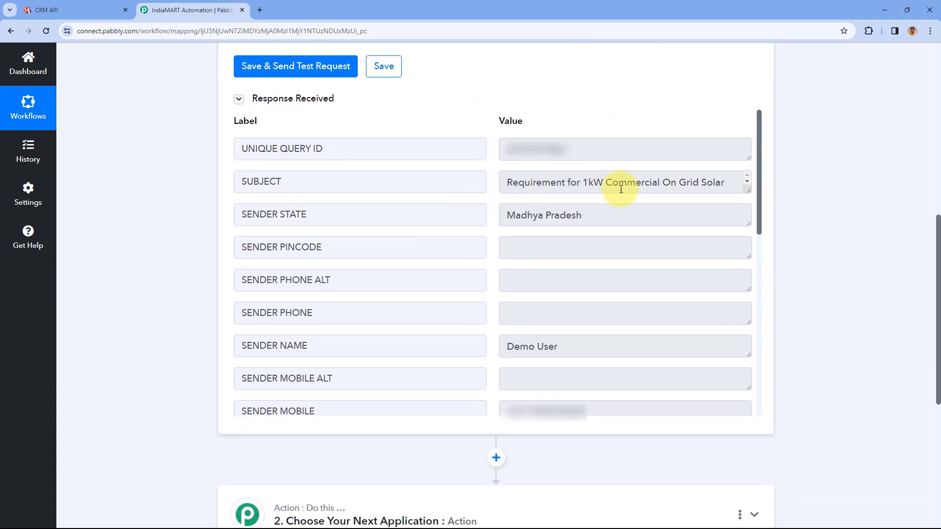
pyautogui.moveTo(746, 189); pyautogui.dragTo(739, 210)
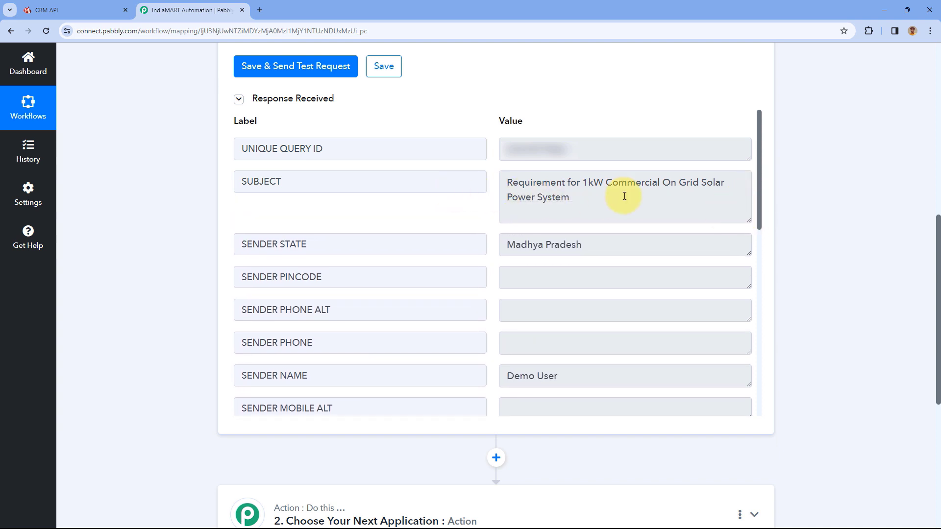
pyautogui.moveTo(622, 222); pyautogui.dragTo(494, 180)
pyautogui.click(495, 179)
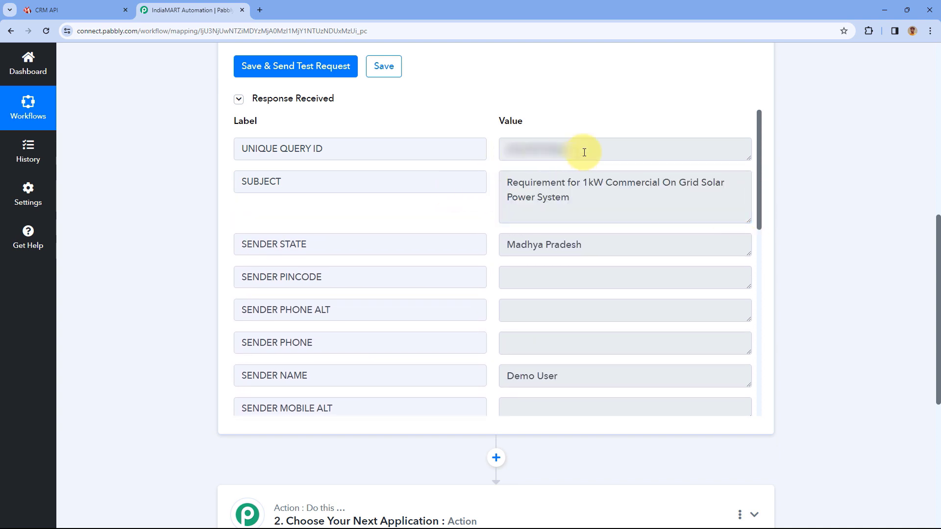
pyautogui.moveTo(583, 152); pyautogui.dragTo(490, 156)
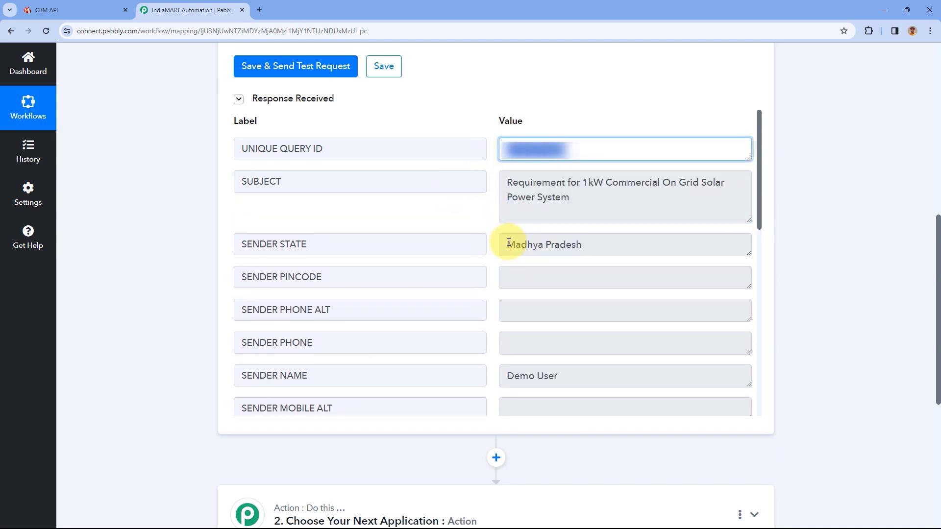
pyautogui.click(559, 243)
pyautogui.tripleClick(558, 244)
pyautogui.click(591, 243)
pyautogui.click(489, 223)
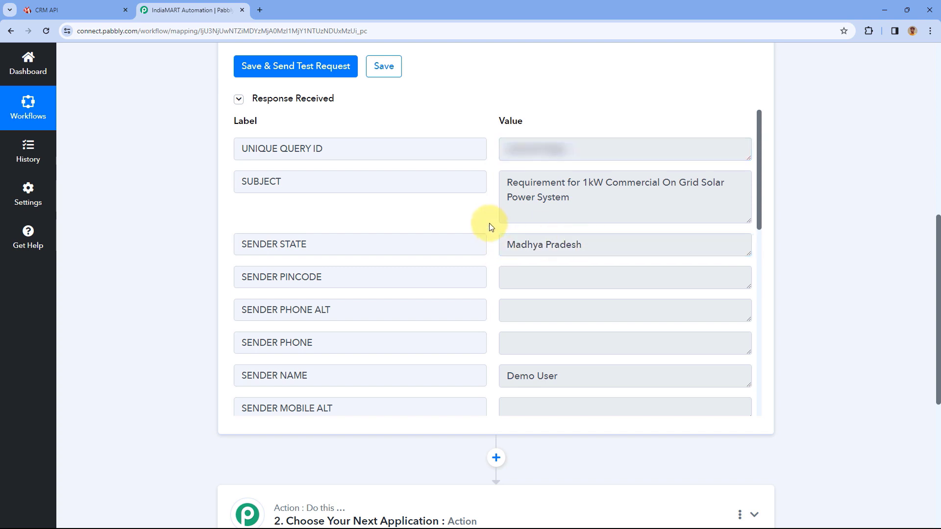
# - Examine the sender name, mobile and email fields in the received lead response
pyautogui.scroll(-2, 489, 223)
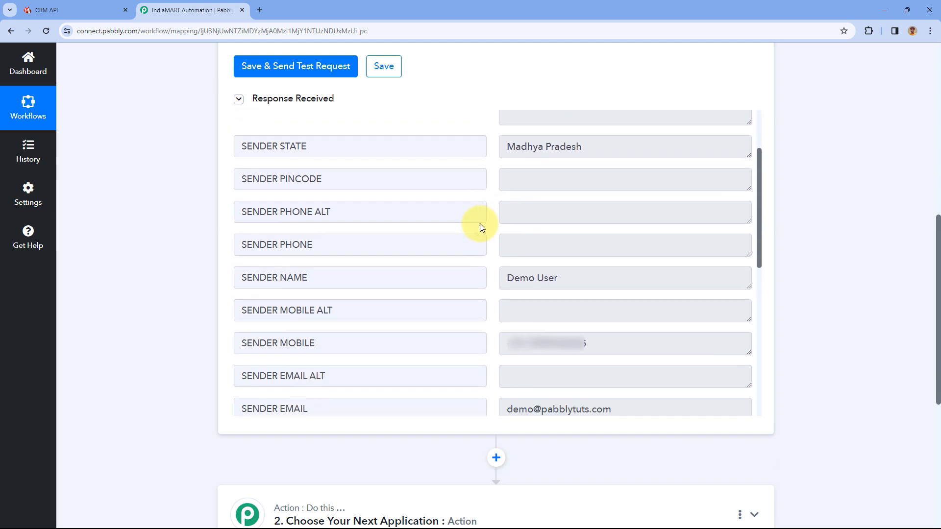
pyautogui.click(530, 278)
pyautogui.tripleClick(530, 278)
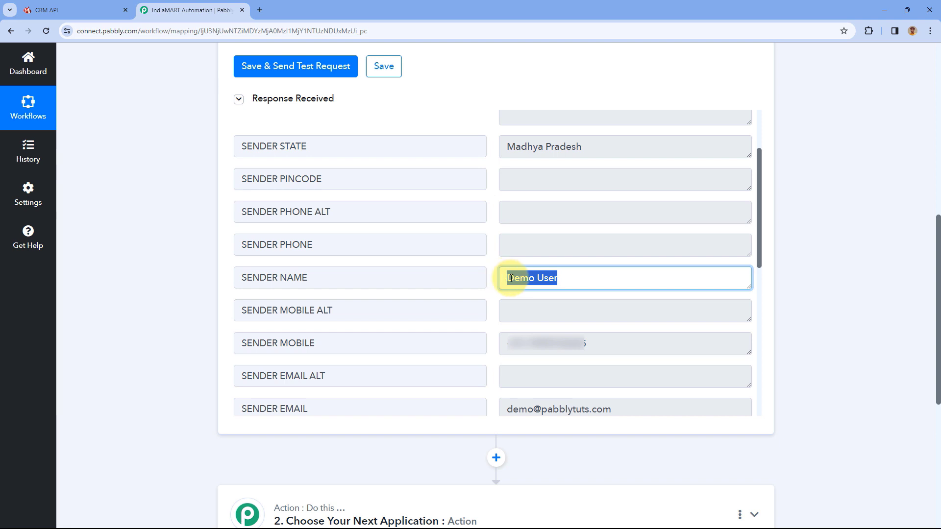
pyautogui.moveTo(607, 342); pyautogui.dragTo(492, 345)
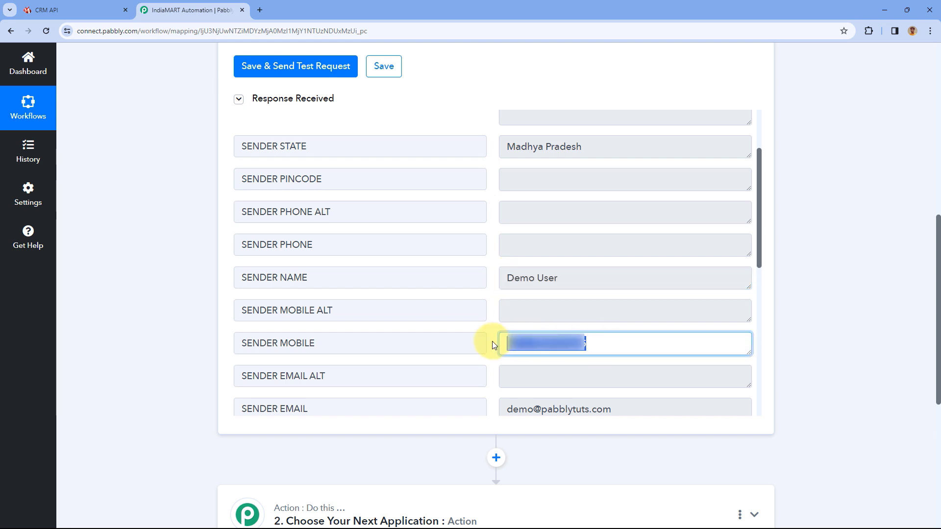
pyautogui.moveTo(620, 410); pyautogui.dragTo(514, 411)
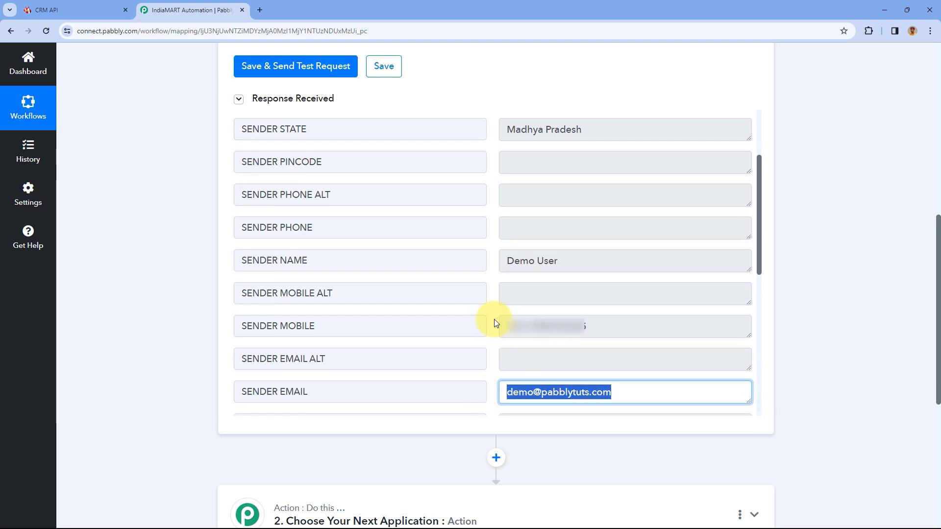
pyautogui.click(491, 301)
# - Examine the sender city, sender address and full query message in the rest of the lead response
pyautogui.scroll(-5, 491, 300)
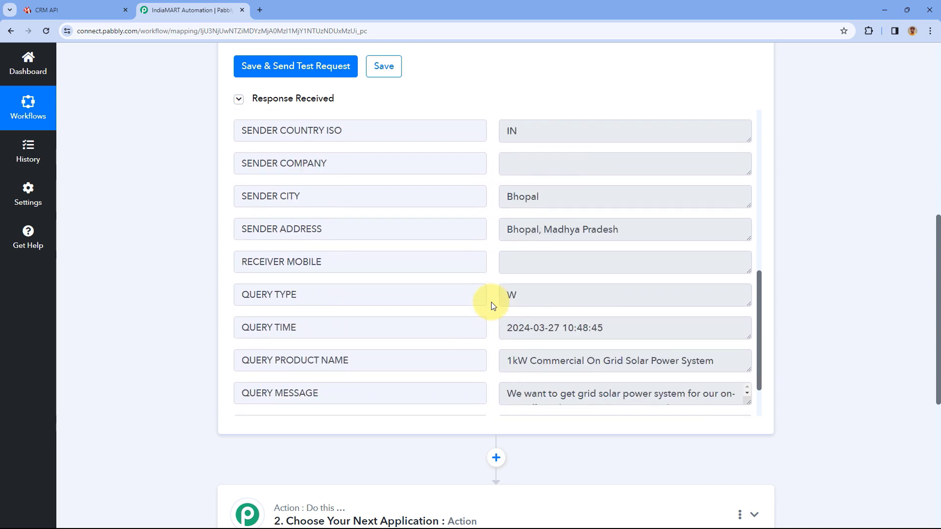
pyautogui.moveTo(563, 198); pyautogui.dragTo(505, 197)
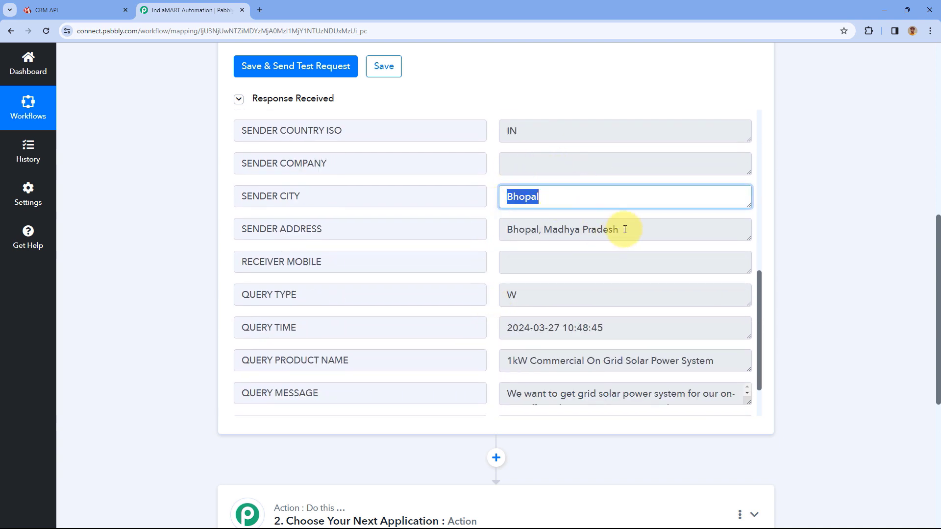
pyautogui.moveTo(624, 229); pyautogui.dragTo(510, 229)
pyautogui.click(493, 225)
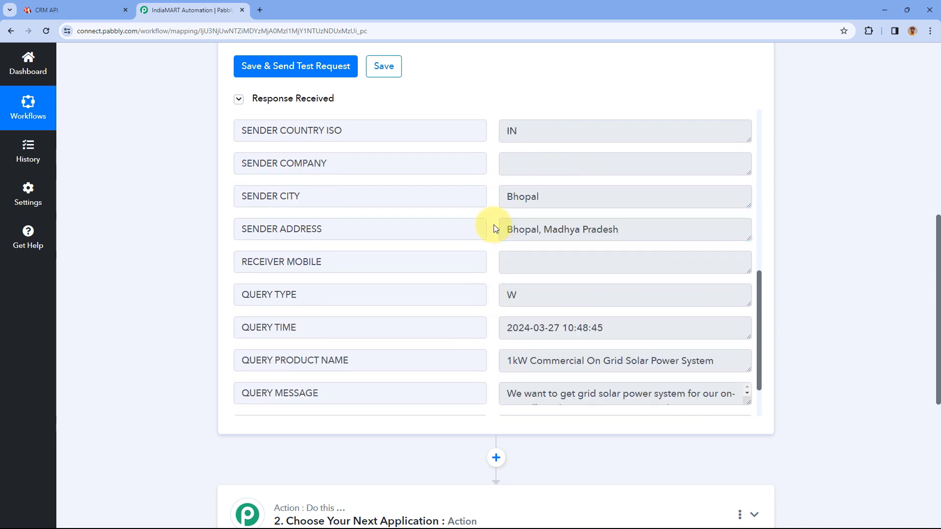
pyautogui.scroll(-2, 493, 226)
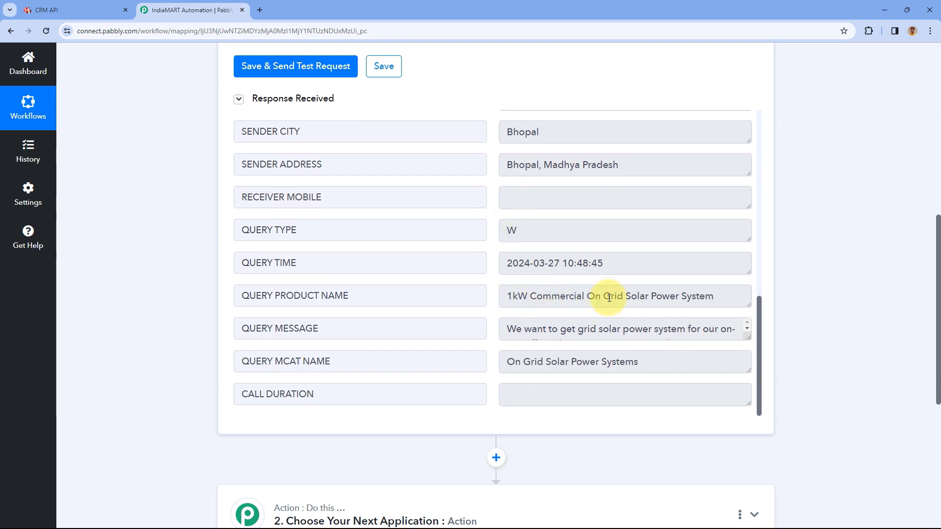
pyautogui.scroll(-2, 645, 294)
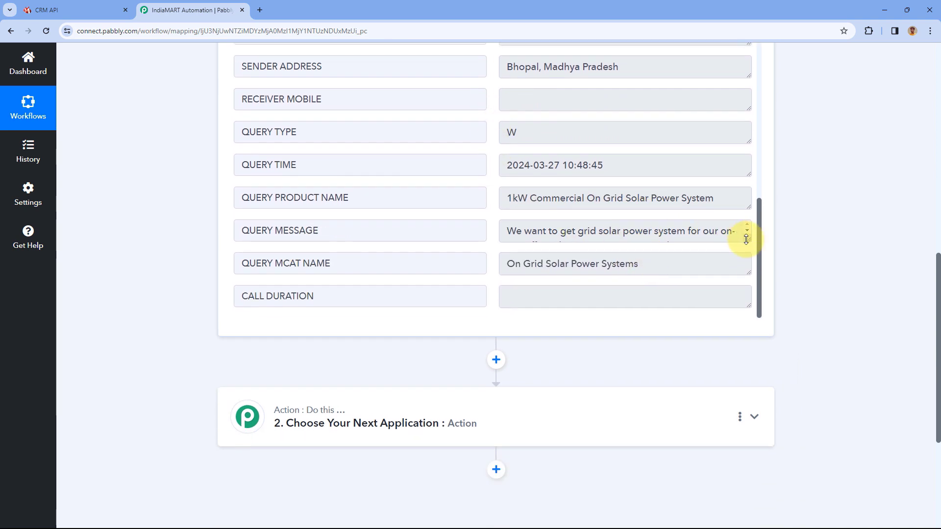
pyautogui.moveTo(746, 239); pyautogui.dragTo(749, 292)
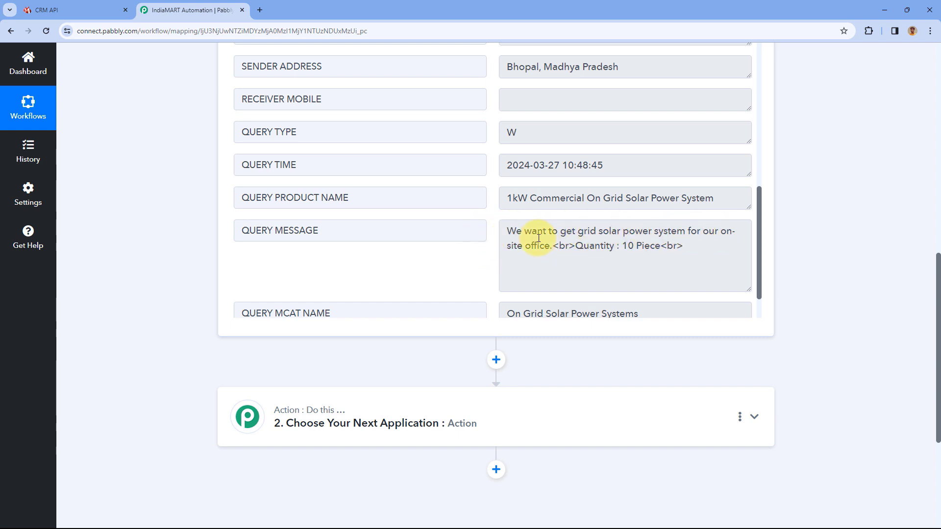
pyautogui.scroll(-1, 557, 249)
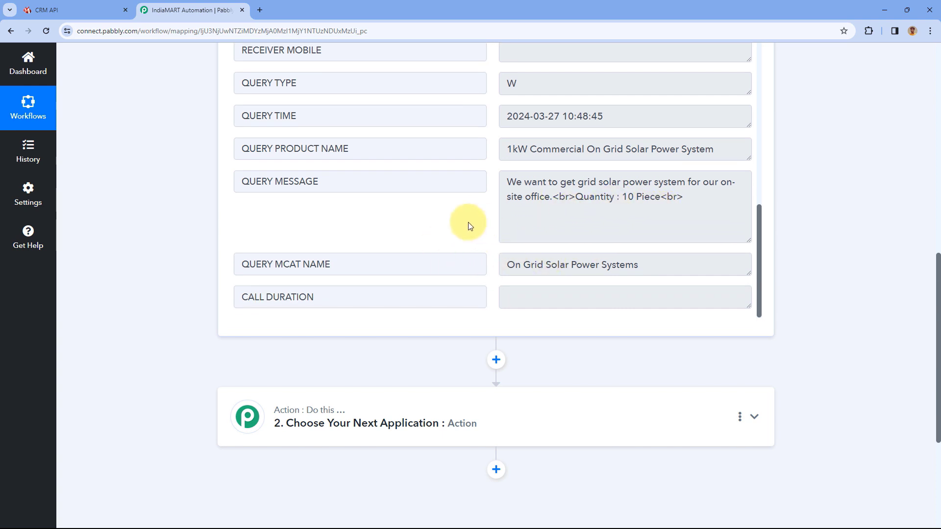
# - Collapse the IndiaMART New Leads trigger step of the workflow
pyautogui.scroll(3, 203, 219)
pyautogui.scroll(3, 203, 221)
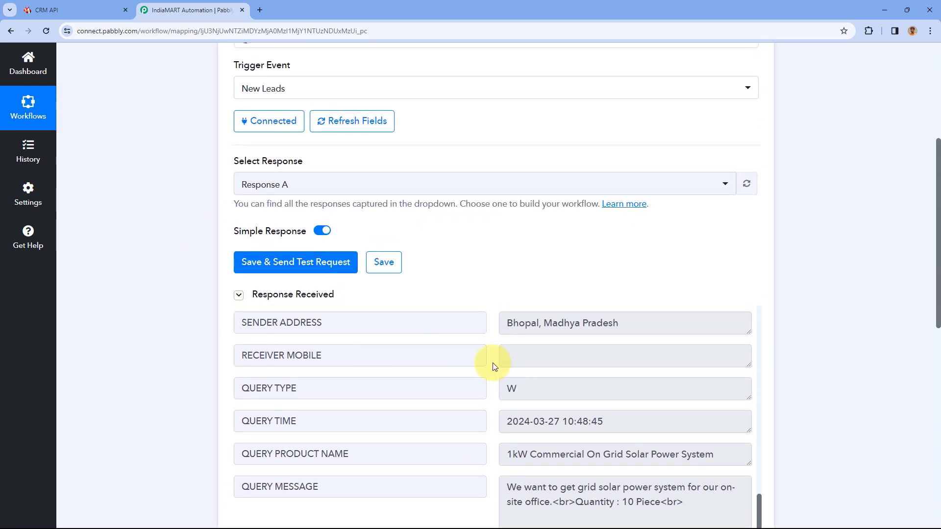
pyautogui.scroll(8, 492, 361)
pyautogui.scroll(3, 490, 335)
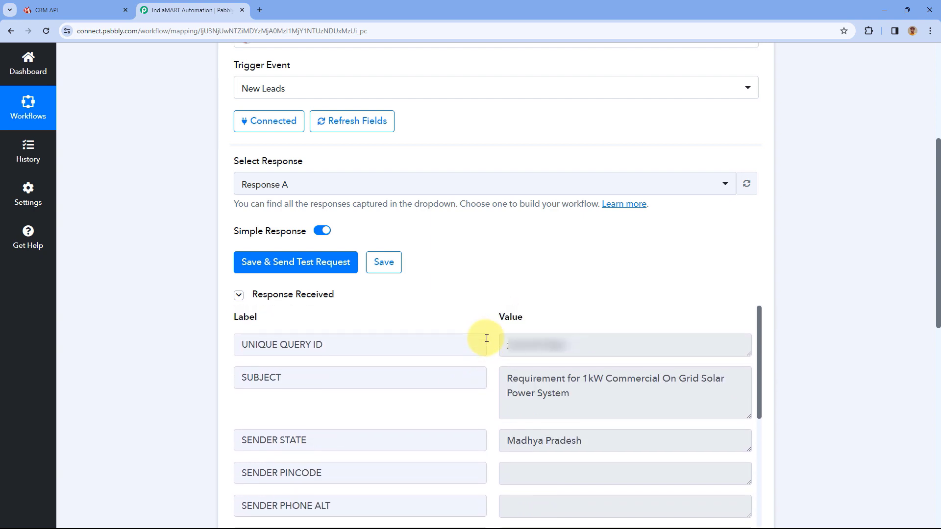
pyautogui.scroll(5, 460, 270)
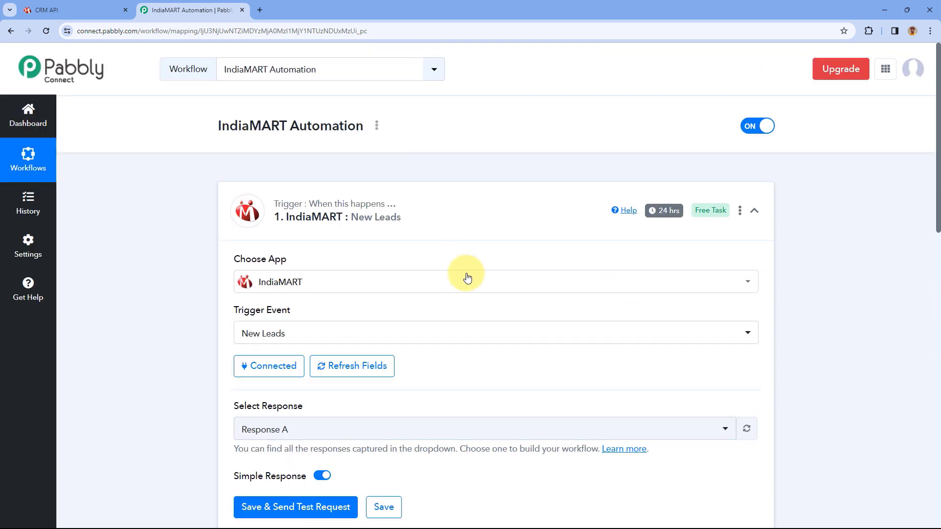
pyautogui.click(478, 205)
pyautogui.scroll(-1, 193, 172)
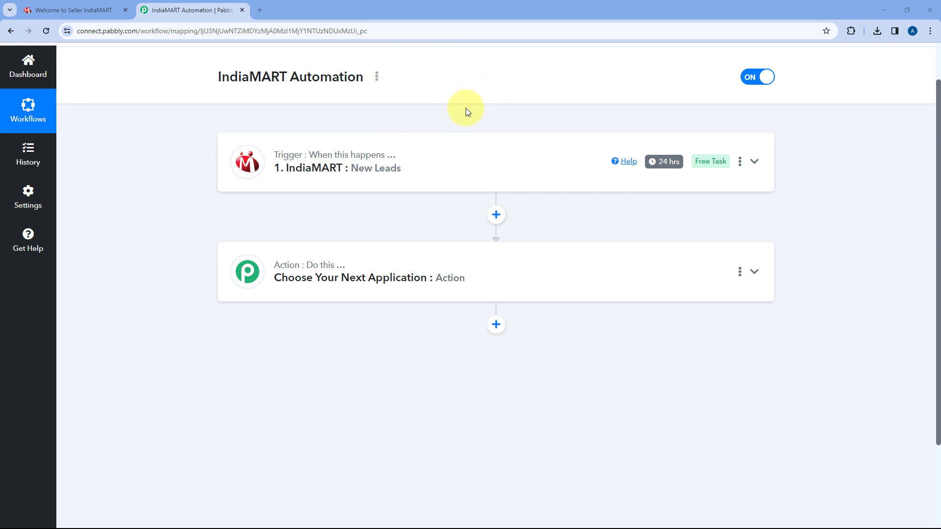
# - Check the All Deals pipeline in the Zoho Bigin account and return to the Pabbly Connect workflow
pyautogui.scroll(-1, 465, 112)
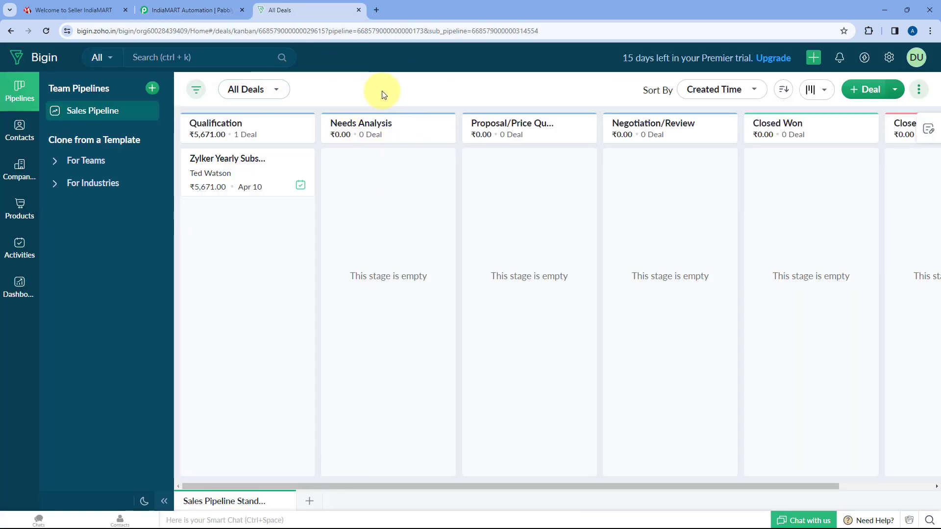
pyautogui.click(196, 10)
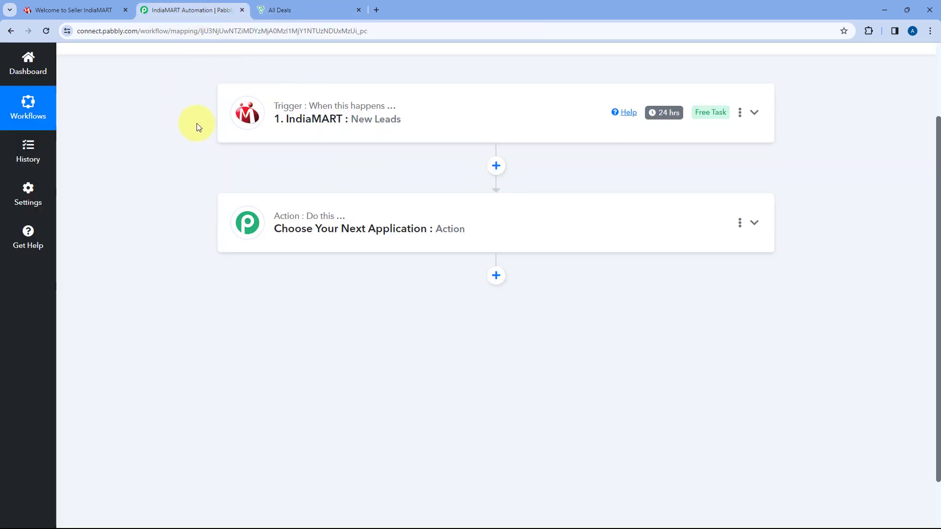
pyautogui.click(306, 5)
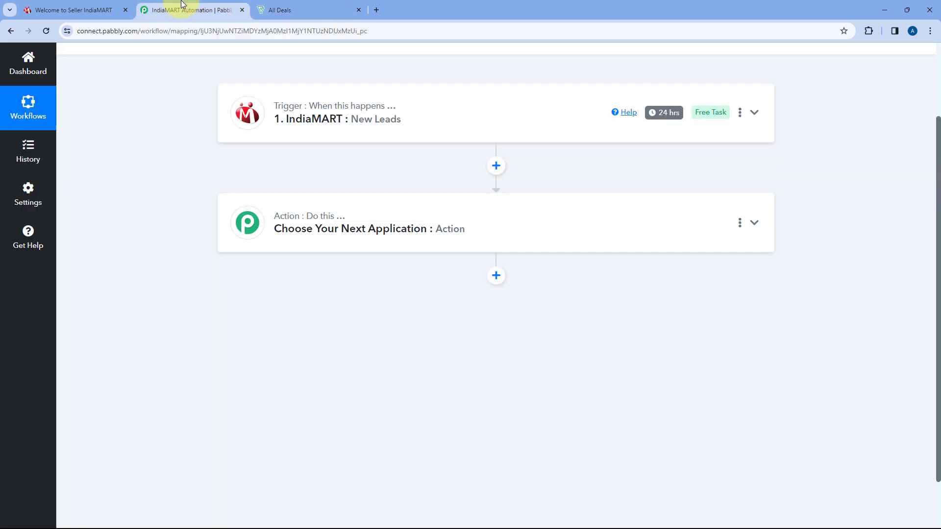
pyautogui.click(184, 9)
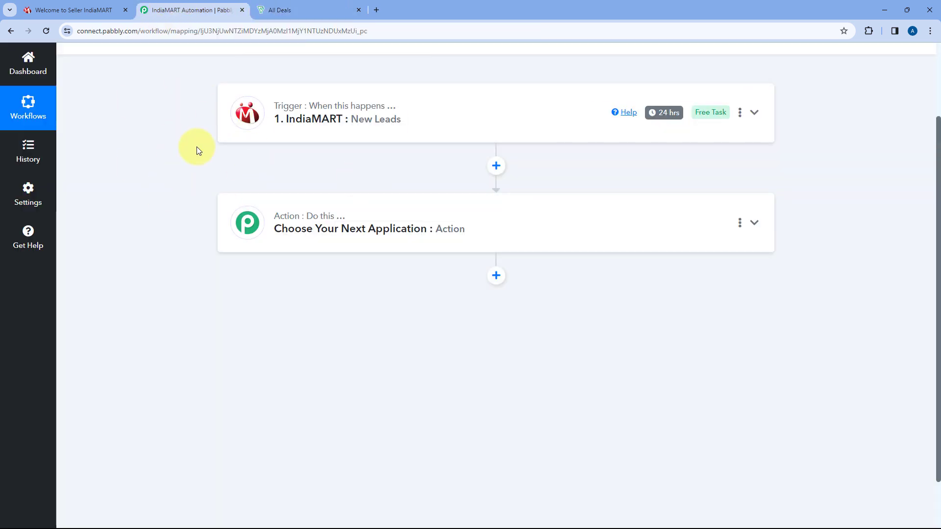
# - Set the workflow's action application to Zoho Bigin with Create Contact as the action event
pyautogui.scroll(-2, 207, 168)
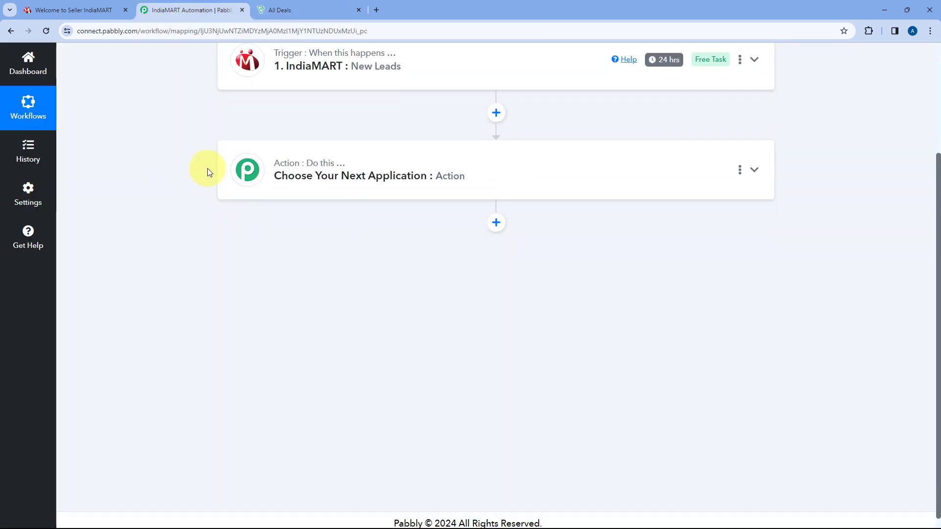
pyautogui.click(417, 147)
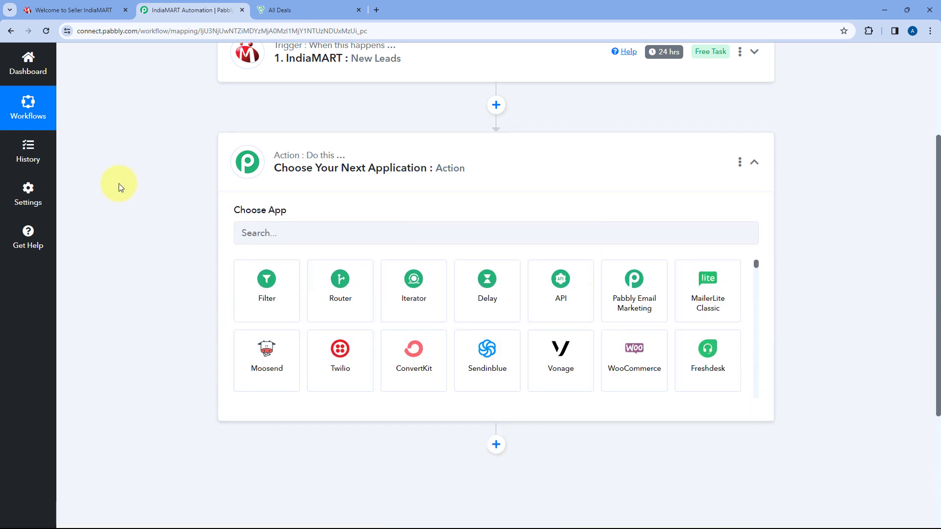
pyautogui.click(296, 156)
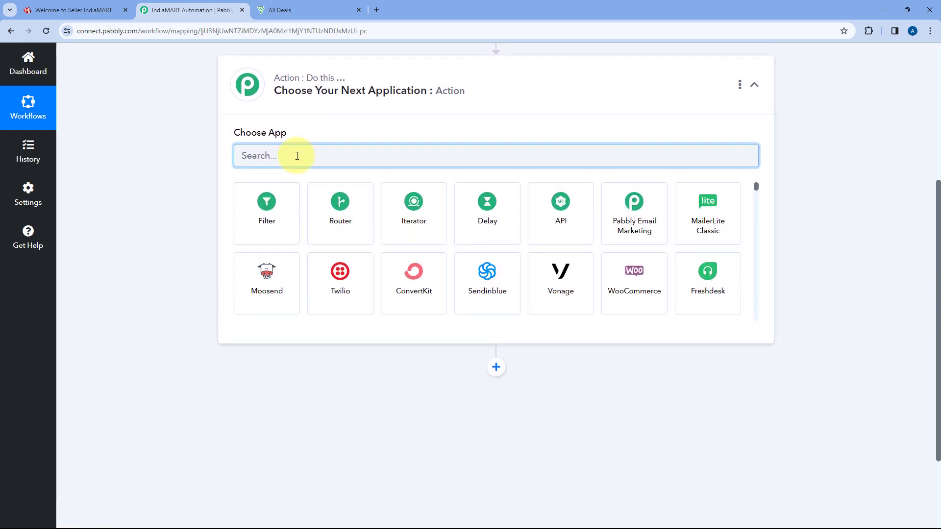
pyautogui.write('Zoho Bi')
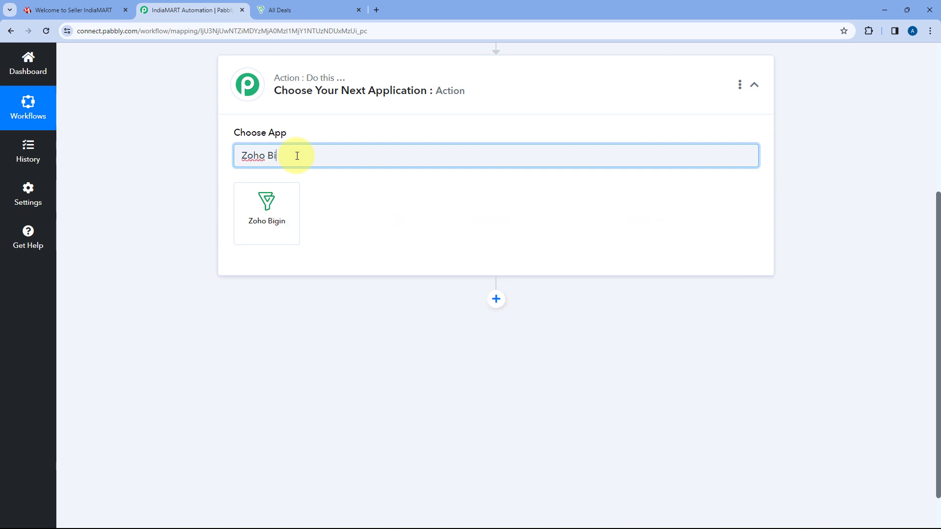
pyautogui.click(228, 221)
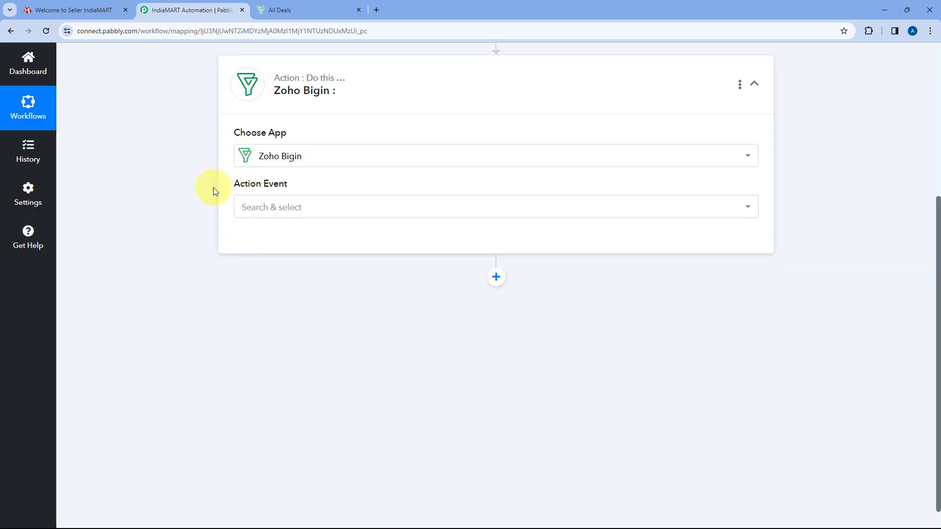
pyautogui.scroll(-1, 220, 189)
pyautogui.click(330, 181)
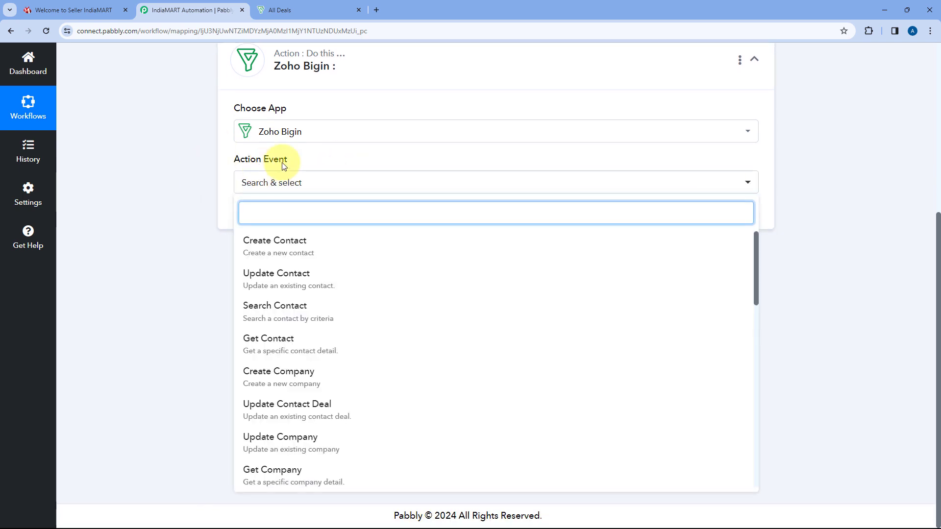
pyautogui.click(327, 245)
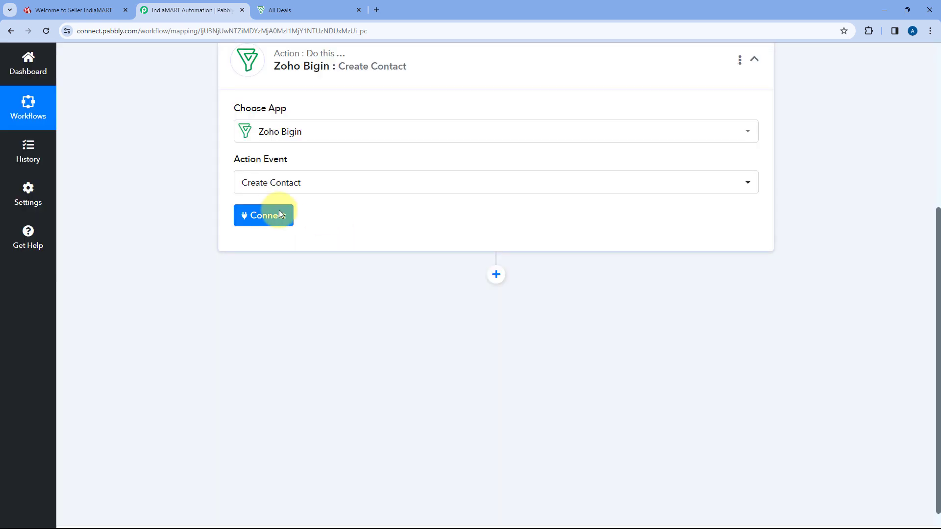
# - Start adding a new Zoho Bigin connection for the Create Contact action, keeping the connection name Zoho Bigin #4
pyautogui.click(280, 214)
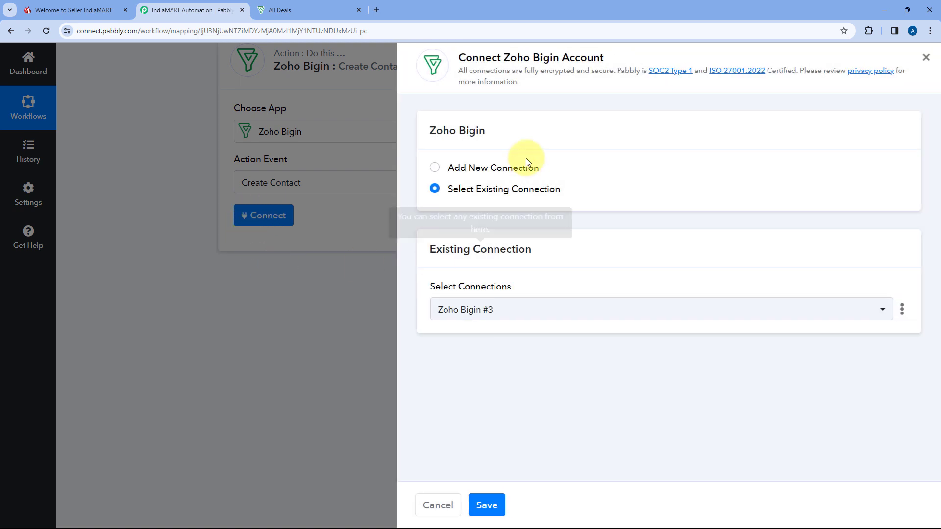
pyautogui.click(434, 168)
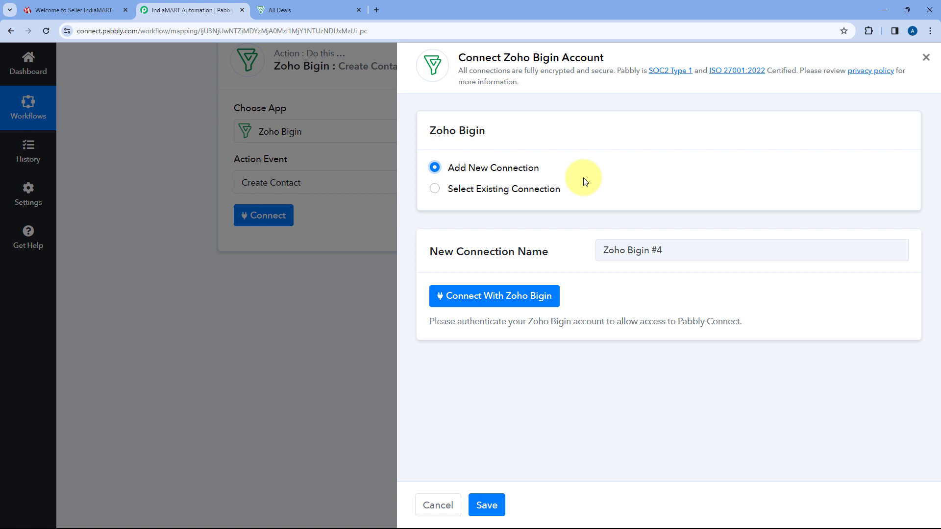
pyautogui.click(493, 296)
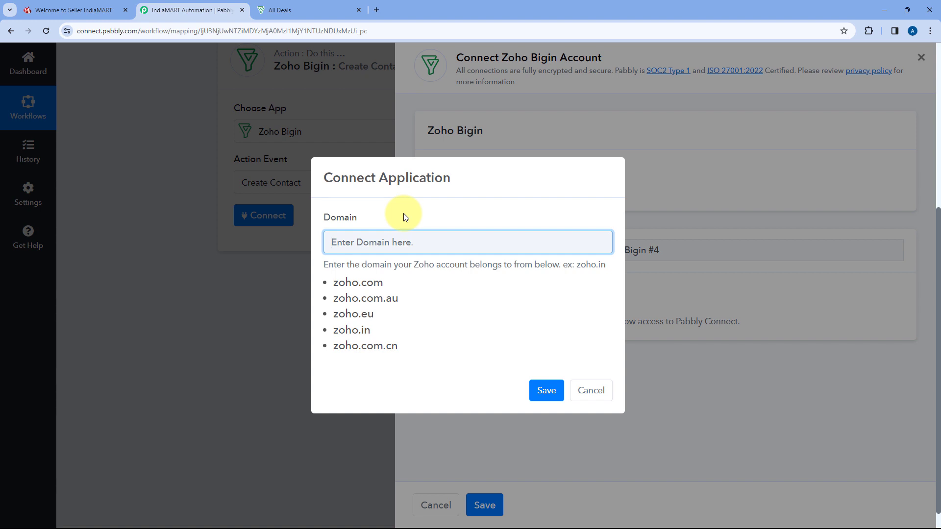
# - Check the Zoho domain in the Bigin account's web address and return to the Pabbly Connect workflow
pyautogui.click(331, 5)
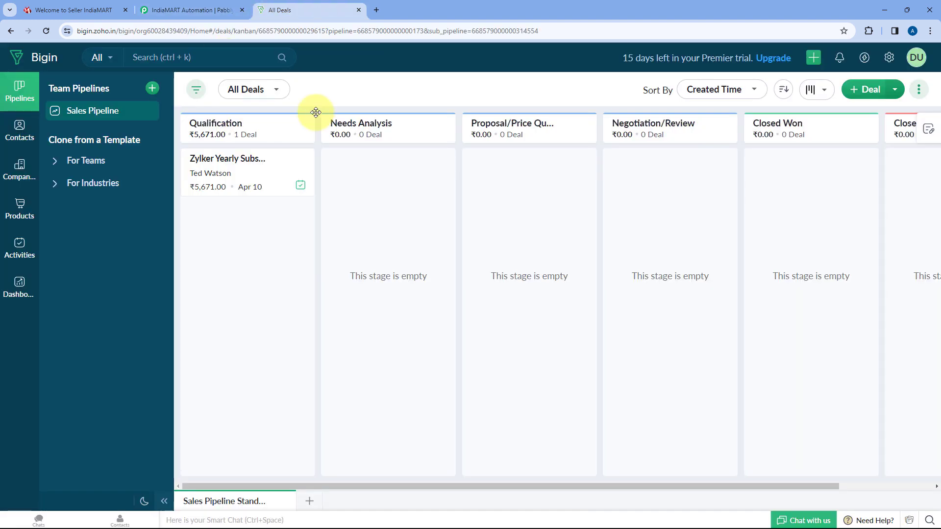
pyautogui.doubleClick(103, 31)
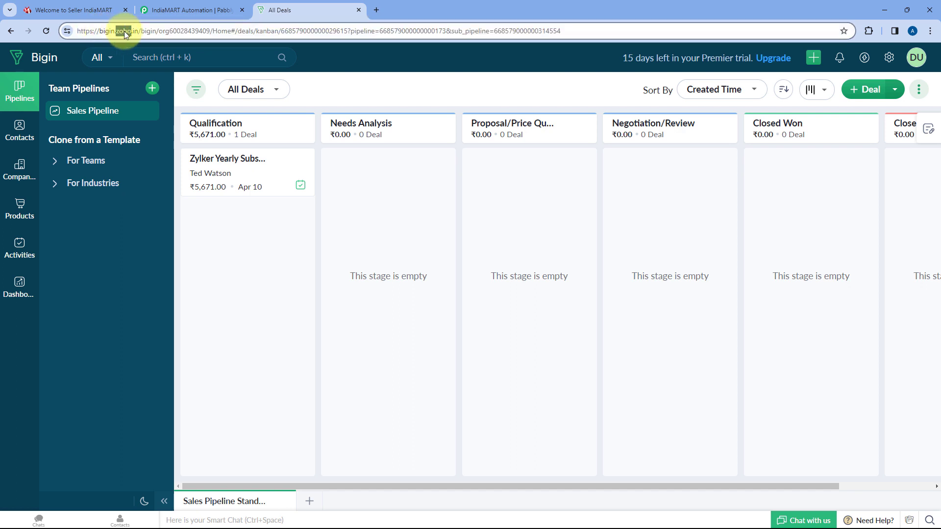
pyautogui.click(118, 31)
pyautogui.moveTo(117, 31); pyautogui.dragTo(138, 31)
pyautogui.click(162, 11)
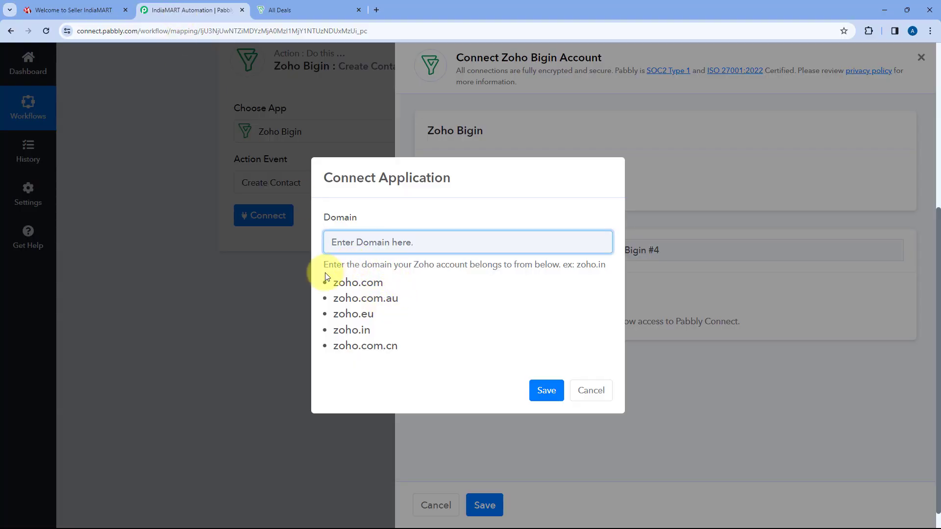
# - Set the connection's Zoho domain to zoho.in and save it
pyautogui.moveTo(380, 337); pyautogui.dragTo(333, 331)
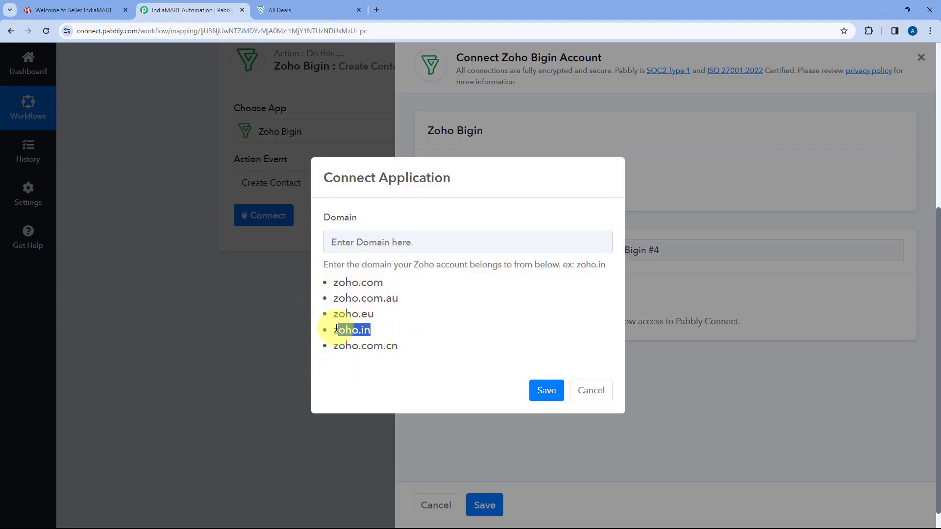
pyautogui.hotkey('ctrl', 'c')
pyautogui.click(398, 240)
pyautogui.hotkey('ctrl', 'v')
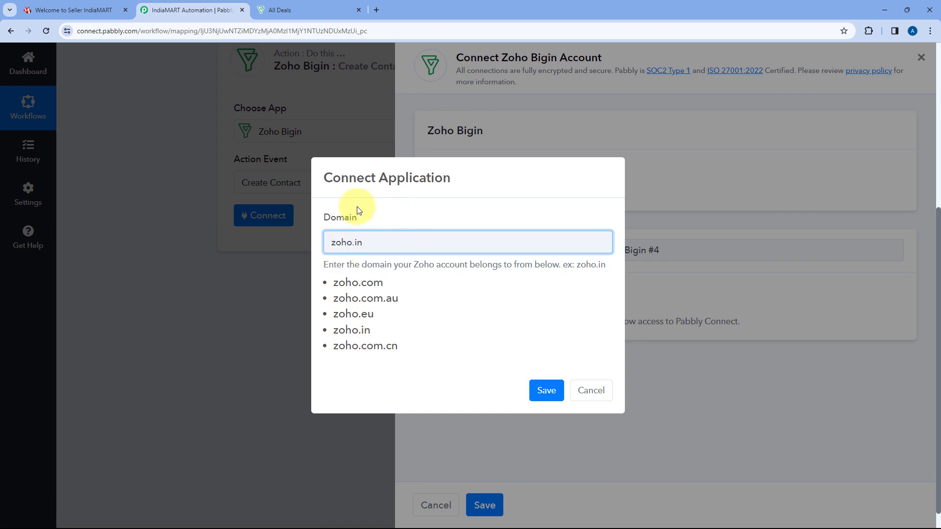
pyautogui.click(541, 392)
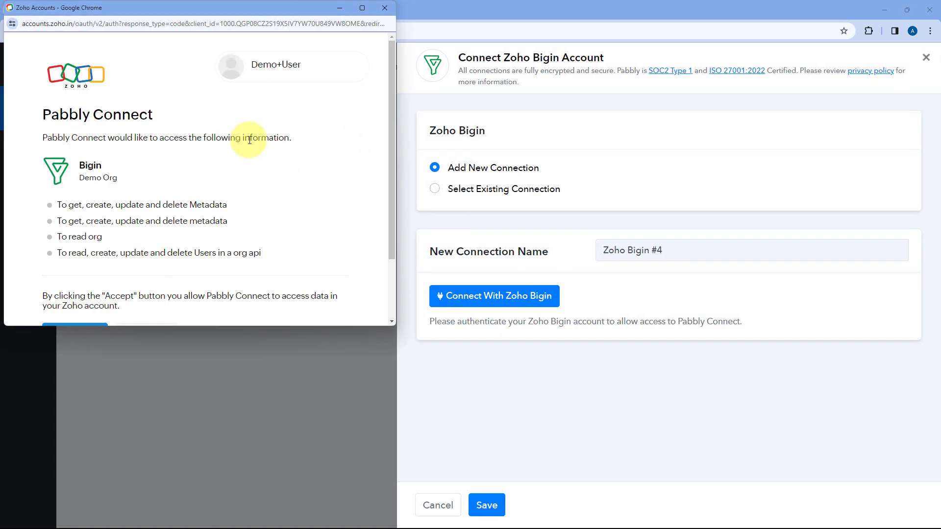
# - Authorize Pabbly Connect to access the Bigin account data in the Zoho consent window
pyautogui.moveTo(242, 16); pyautogui.dragTo(236, 46)
pyautogui.click(306, 6)
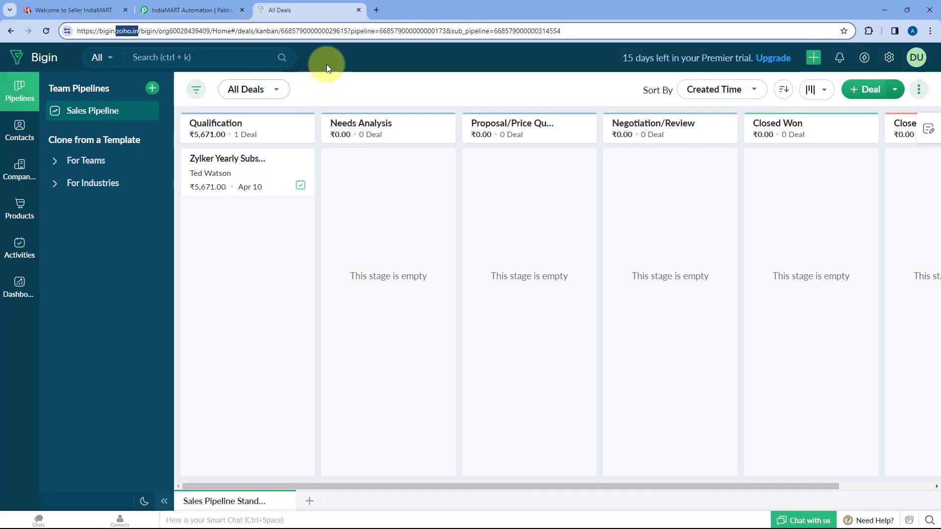
pyautogui.click(210, 8)
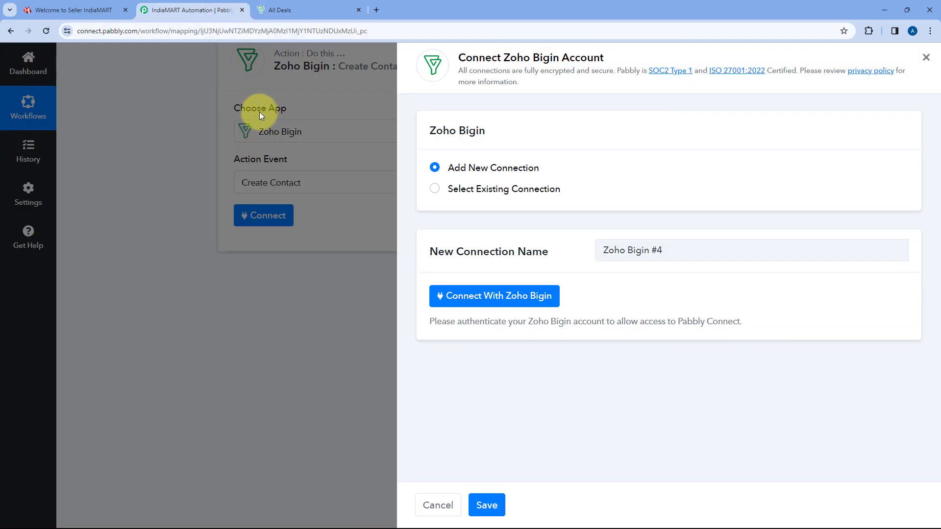
pyautogui.hotkey('alt', 'Tab')
pyautogui.scroll(-2, 281, 158)
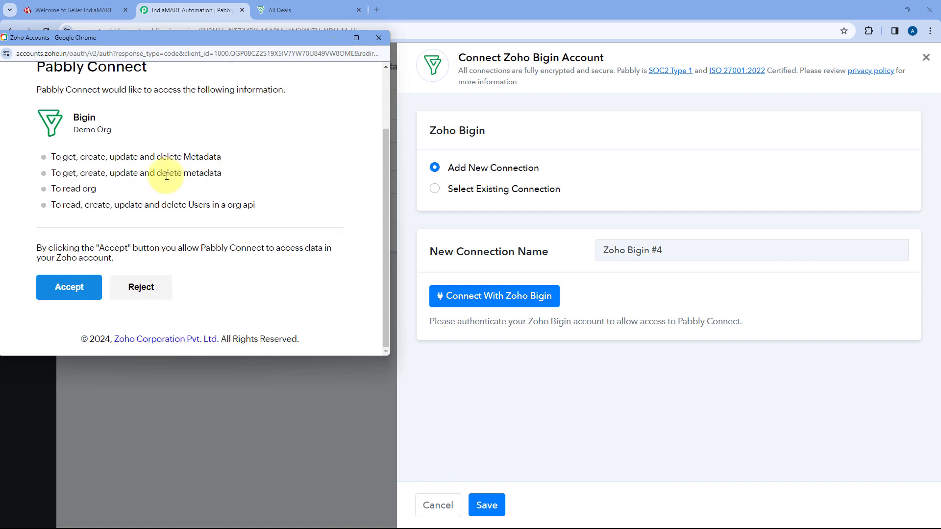
pyautogui.click(70, 288)
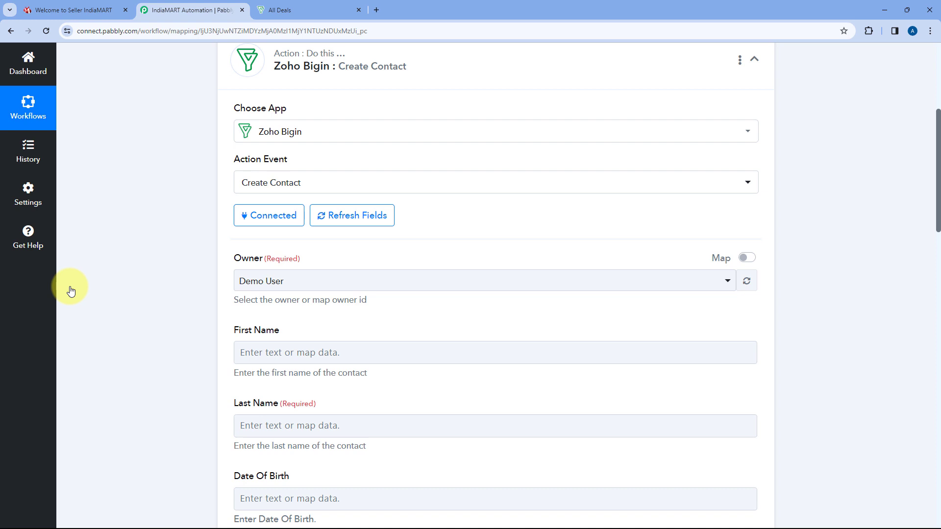
# - Choose the demo user account as the owner of the new Zoho Bigin contact
pyautogui.scroll(-3, 109, 252)
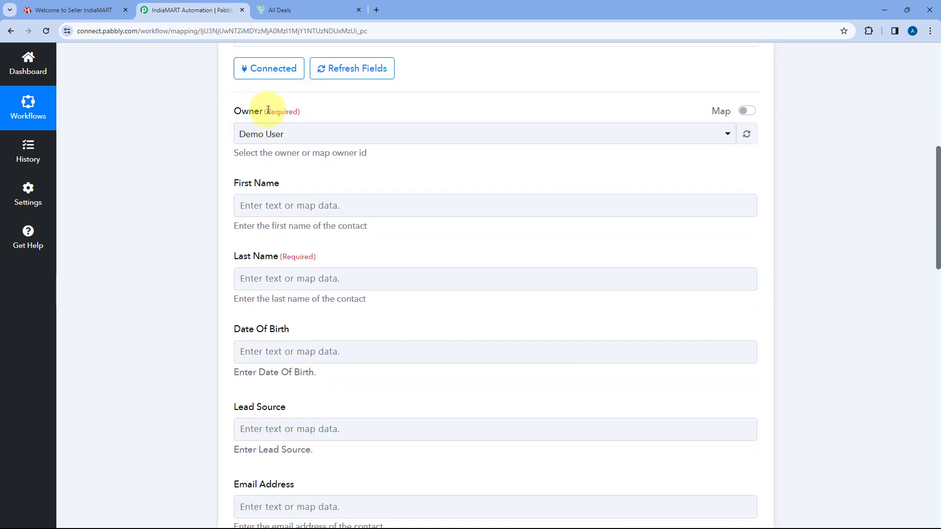
pyautogui.click(389, 133)
pyautogui.click(388, 109)
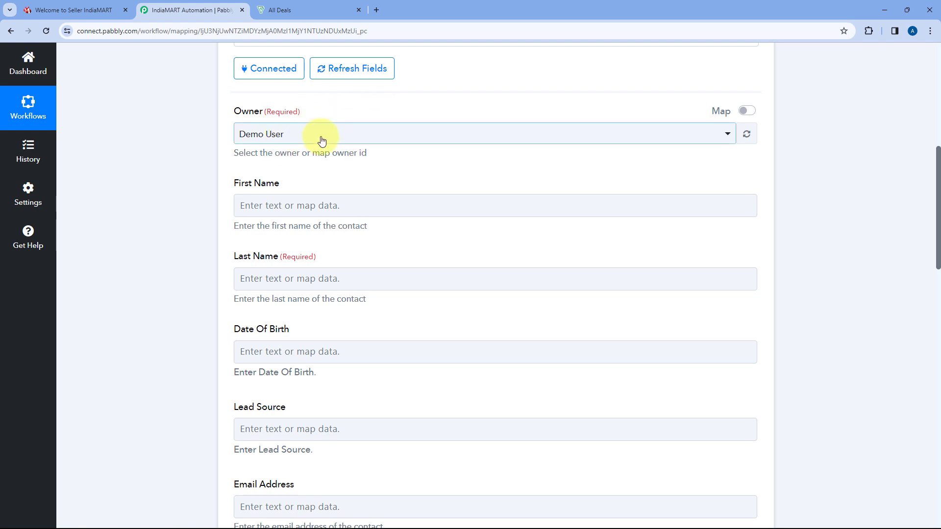
pyautogui.click(301, 134)
pyautogui.click(272, 191)
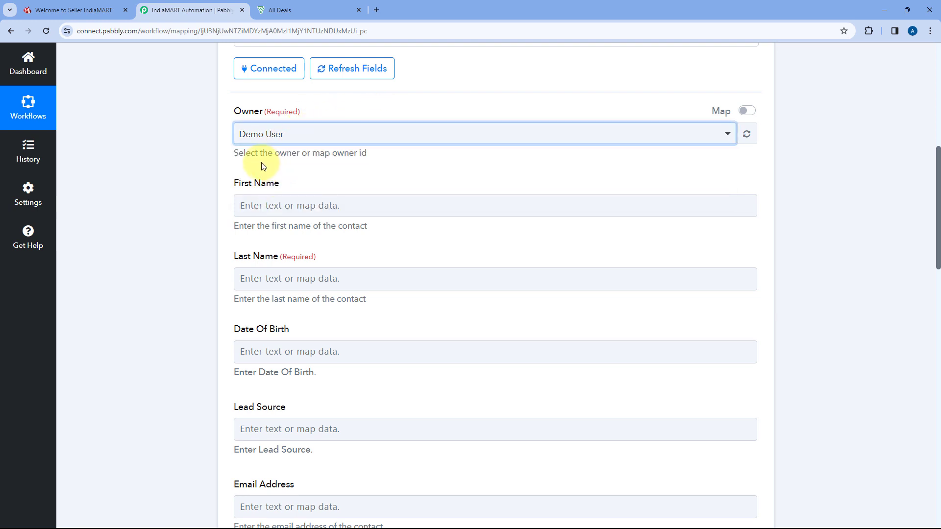
# - Review the lead response received in the IndiaMART New Leads trigger and reopen the Zoho Bigin Create Contact step
pyautogui.scroll(-1, 293, 173)
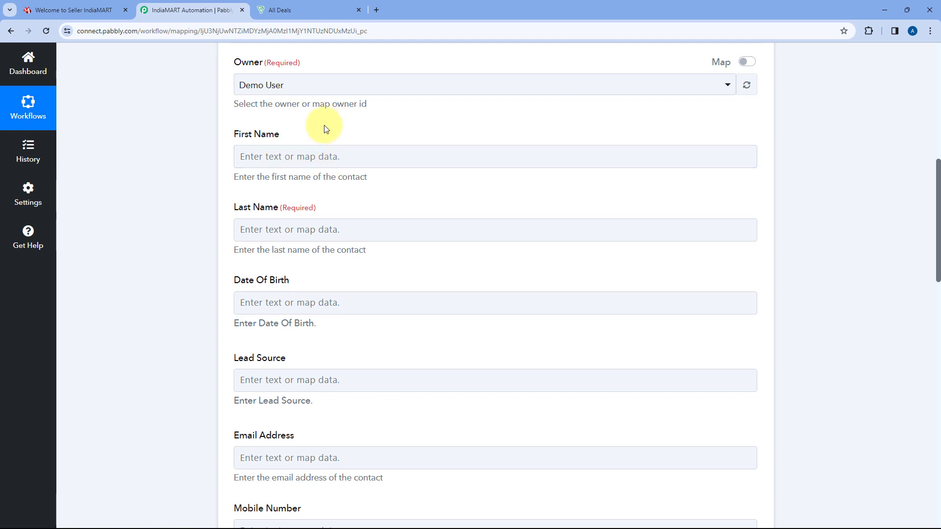
pyautogui.click(357, 148)
pyautogui.scroll(2, 360, 147)
pyautogui.scroll(6, 361, 148)
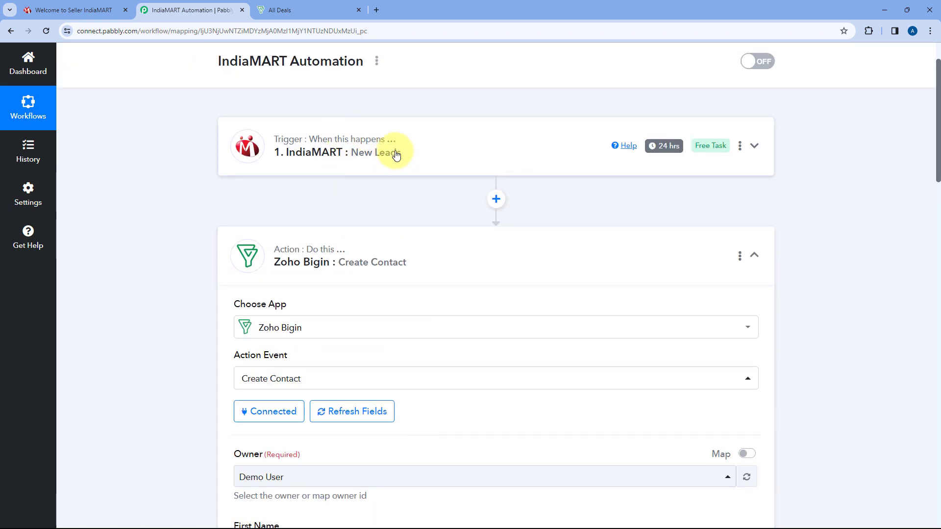
pyautogui.click(242, 163)
pyautogui.scroll(-3, 193, 199)
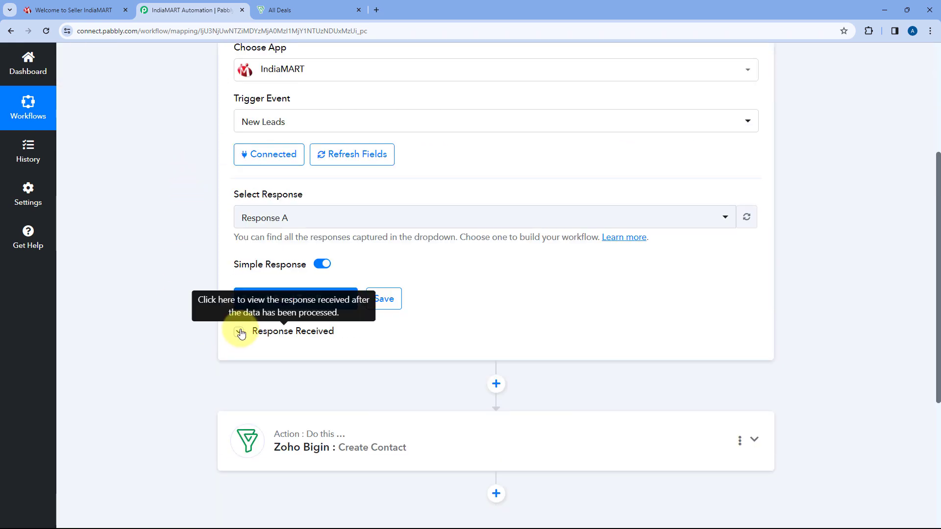
pyautogui.click(238, 332)
pyautogui.scroll(-1, 151, 310)
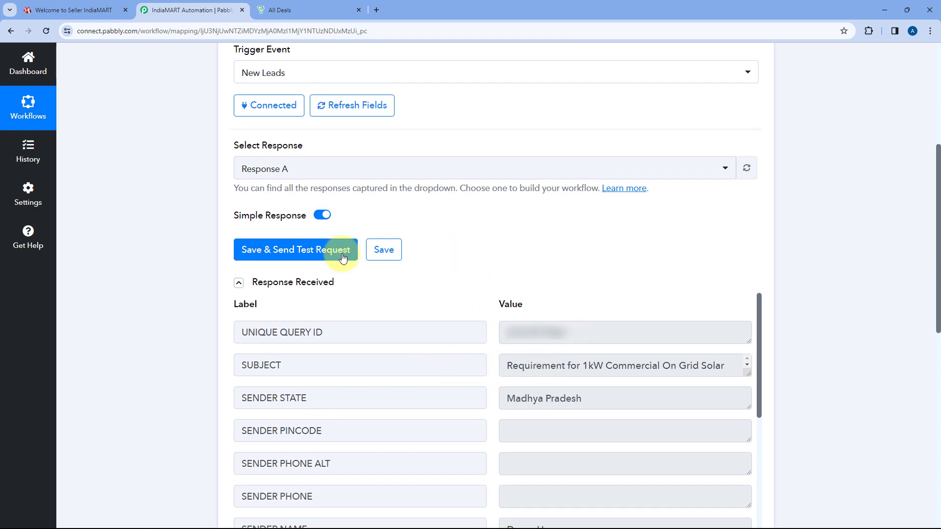
pyautogui.scroll(-6, 177, 268)
pyautogui.scroll(-3, 177, 268)
pyautogui.click(310, 263)
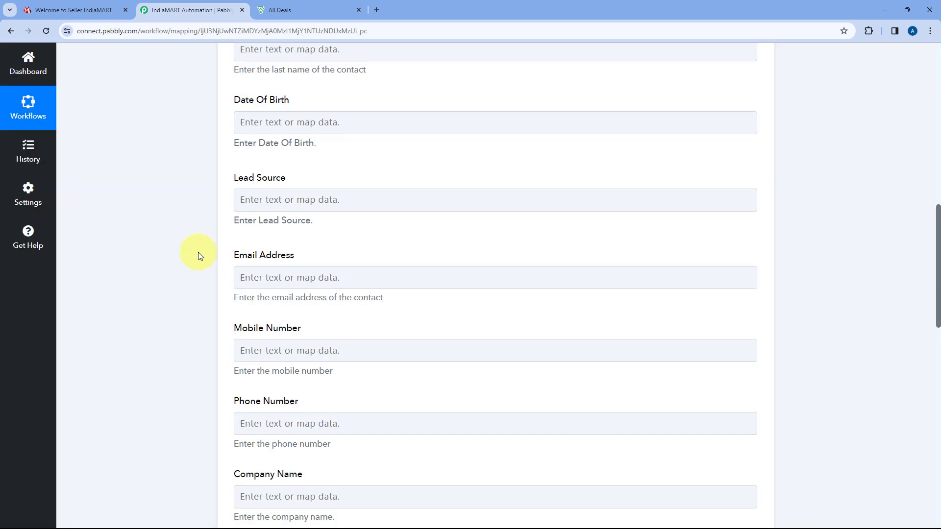
# - Examine the IndiaMART New Leads data available for mapping into the contact's First Name field
pyautogui.scroll(-7, 183, 263)
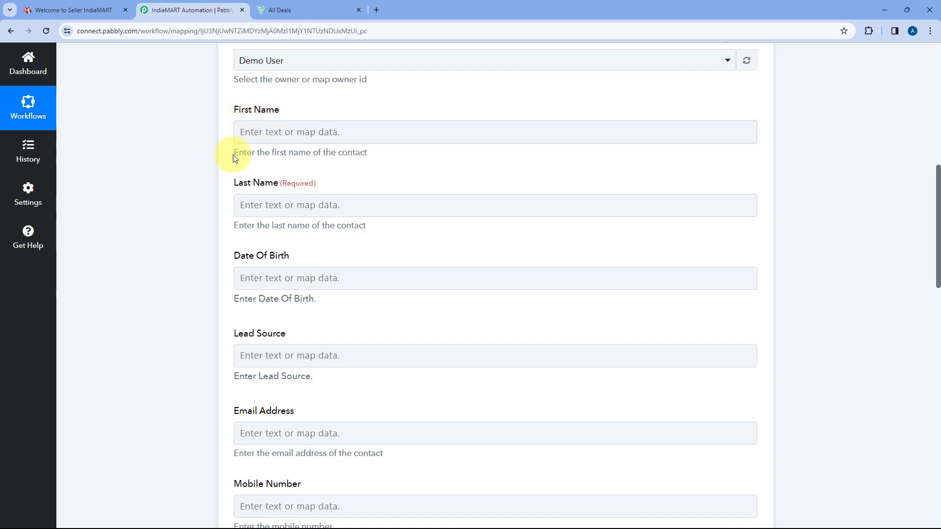
pyautogui.click(252, 131)
pyautogui.scroll(-1, 318, 109)
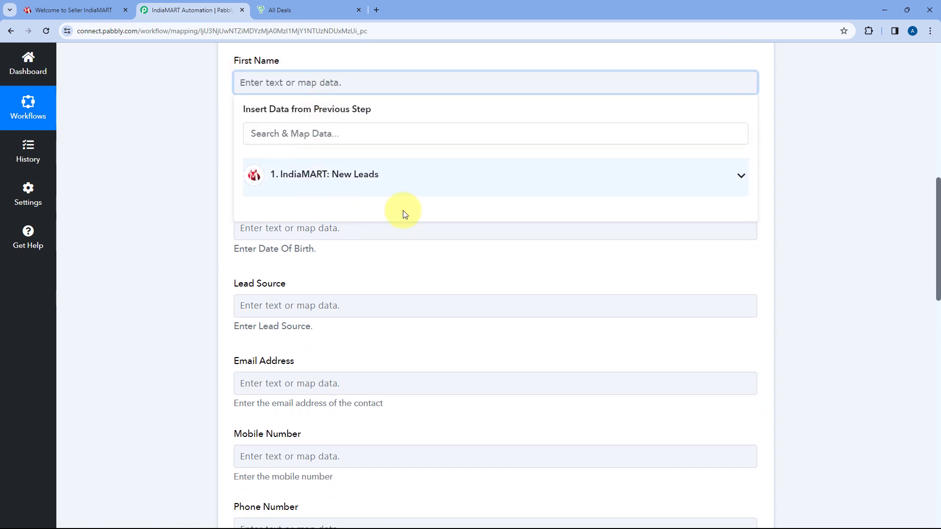
pyautogui.click(389, 177)
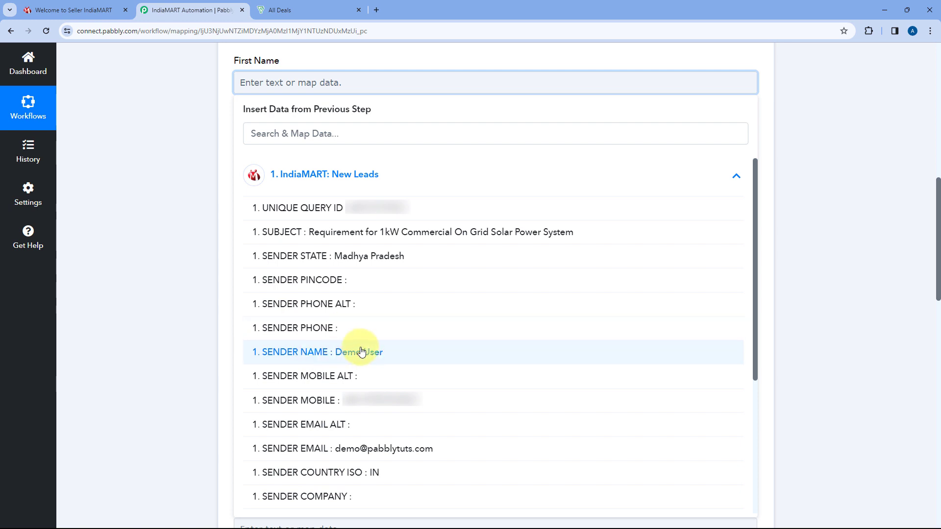
pyautogui.scroll(-4, 388, 355)
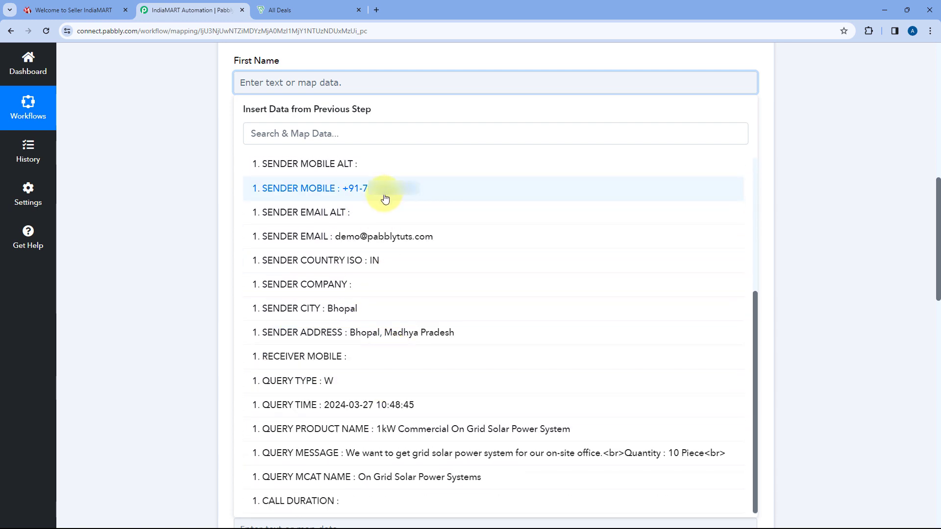
pyautogui.scroll(2, 387, 275)
pyautogui.scroll(2, 387, 276)
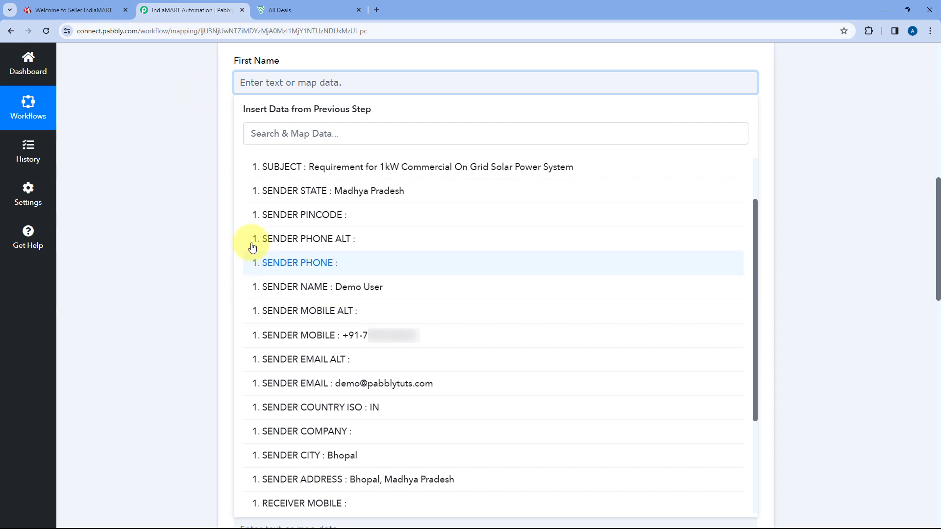
pyautogui.click(215, 231)
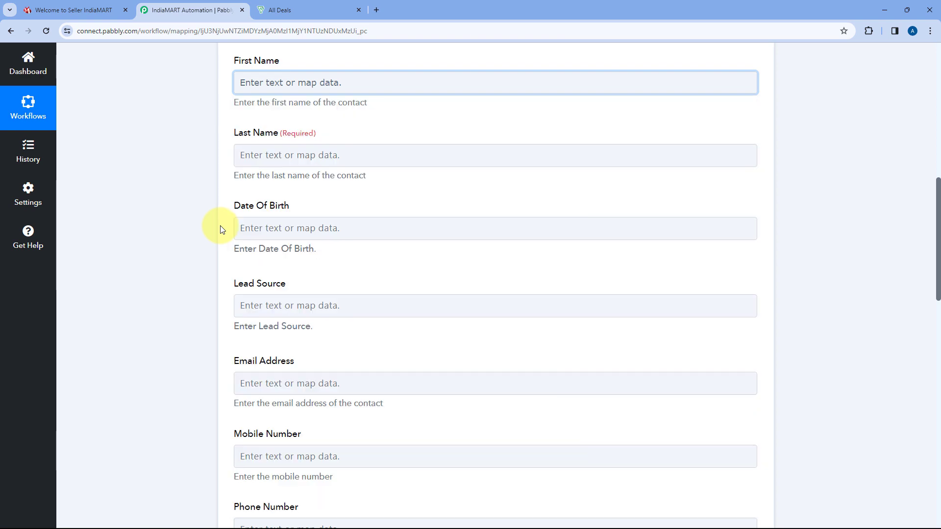
# - Insert a Text Formatter by Pabbly action between the IndiaMART trigger and the Zoho Bigin action
pyautogui.scroll(7, 220, 236)
pyautogui.scroll(3, 490, 181)
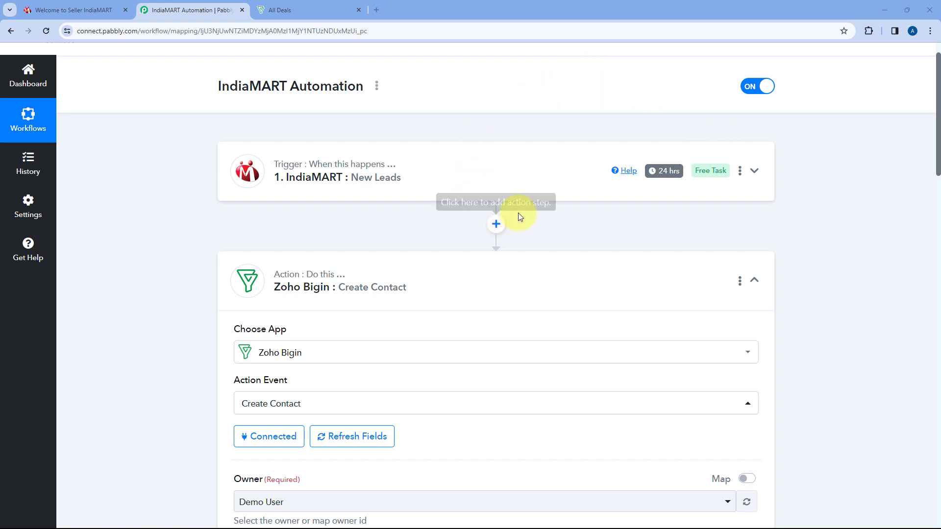
pyautogui.click(497, 225)
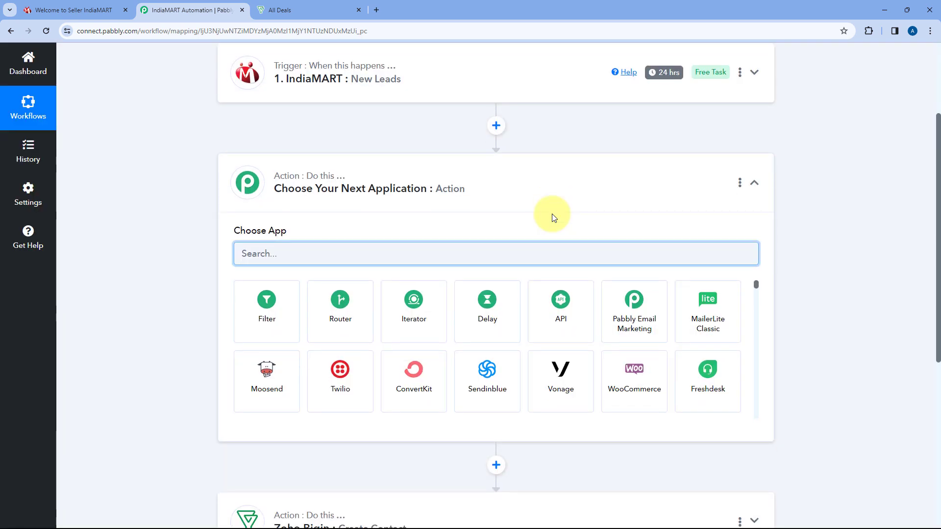
pyautogui.write('Text')
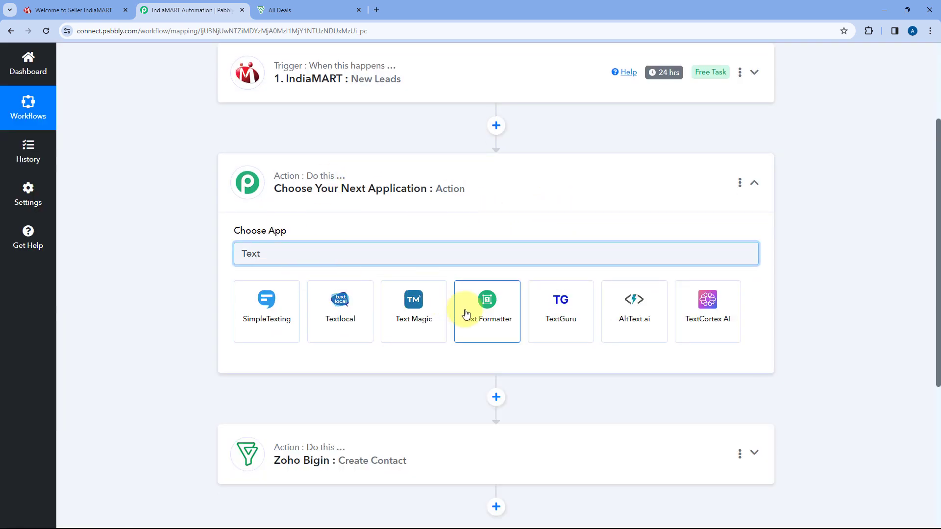
pyautogui.click(466, 313)
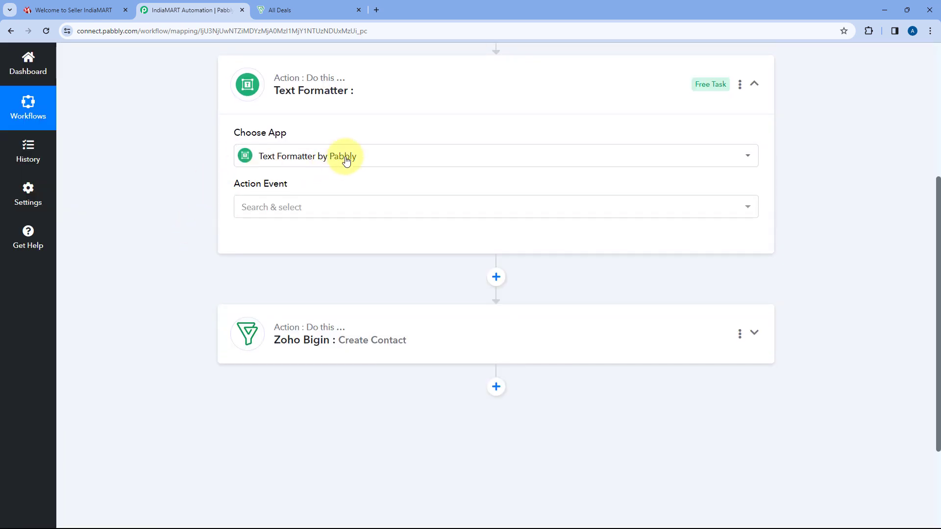
# - Set the Text Formatter's action event to Split Text and connect it
pyautogui.click(299, 217)
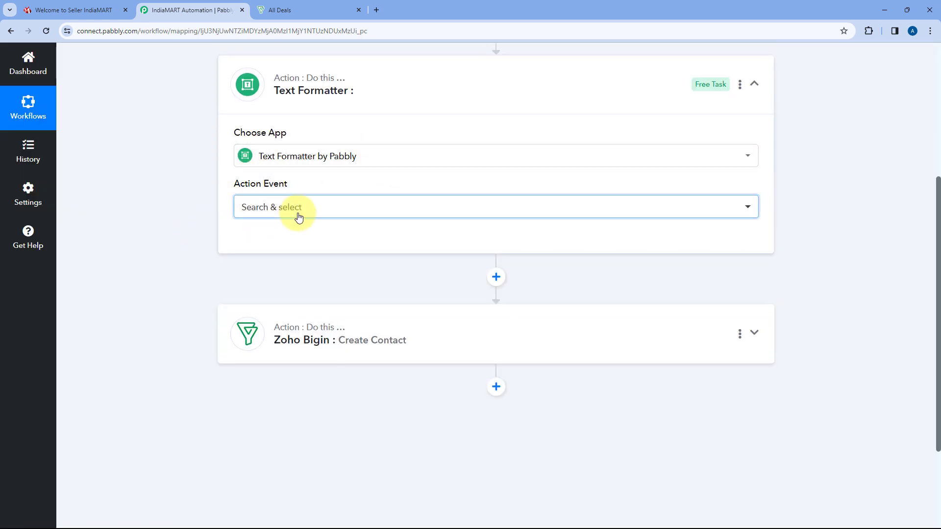
pyautogui.scroll(-2, 172, 281)
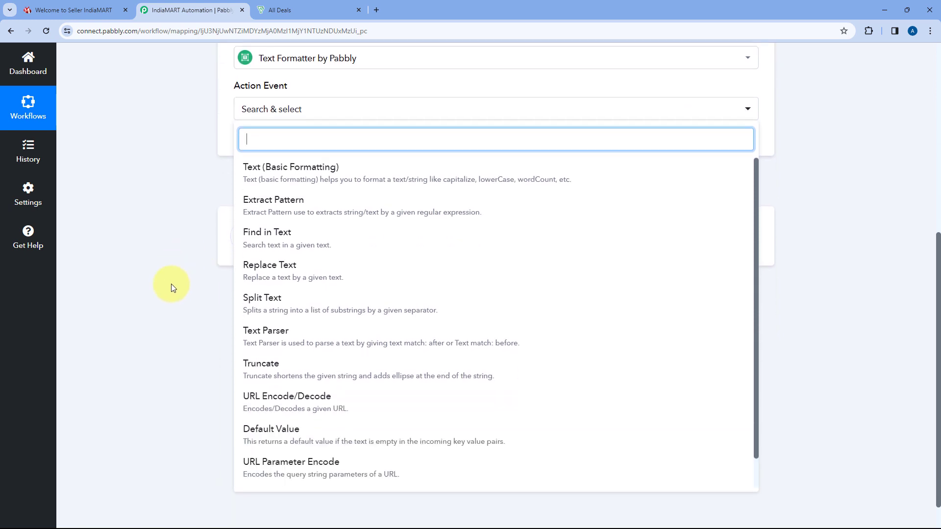
pyautogui.click(268, 302)
pyautogui.click(293, 139)
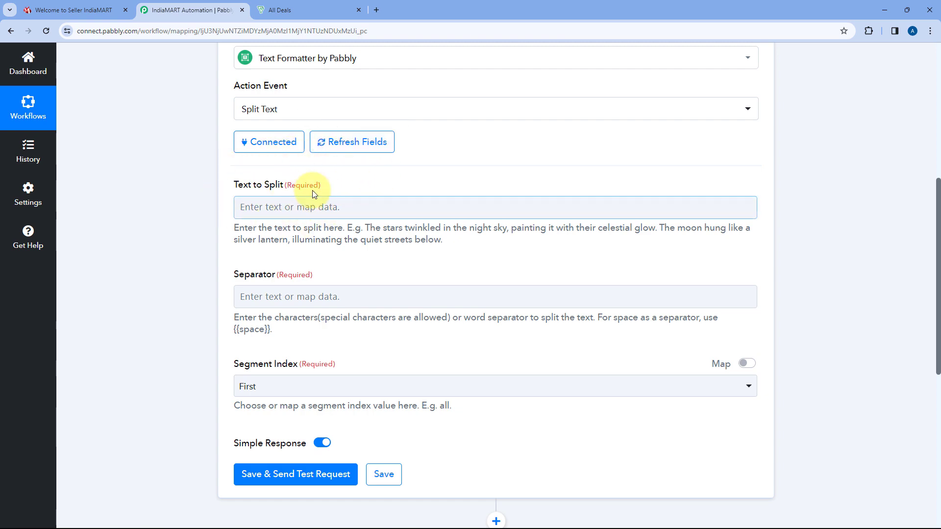
pyautogui.scroll(5, 396, 199)
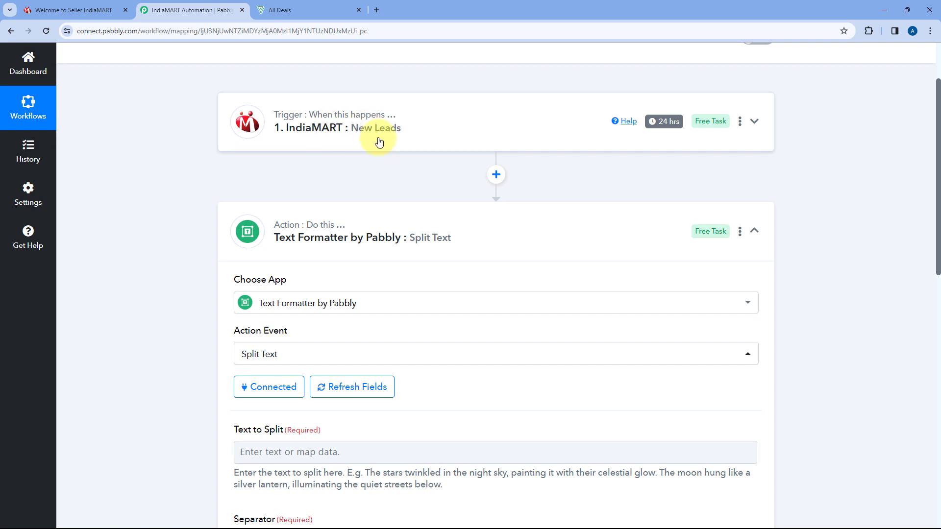
# - Map the IndiaMART SENDER NAME value into the Text Formatter's Text to Split field
pyautogui.scroll(-5, 241, 142)
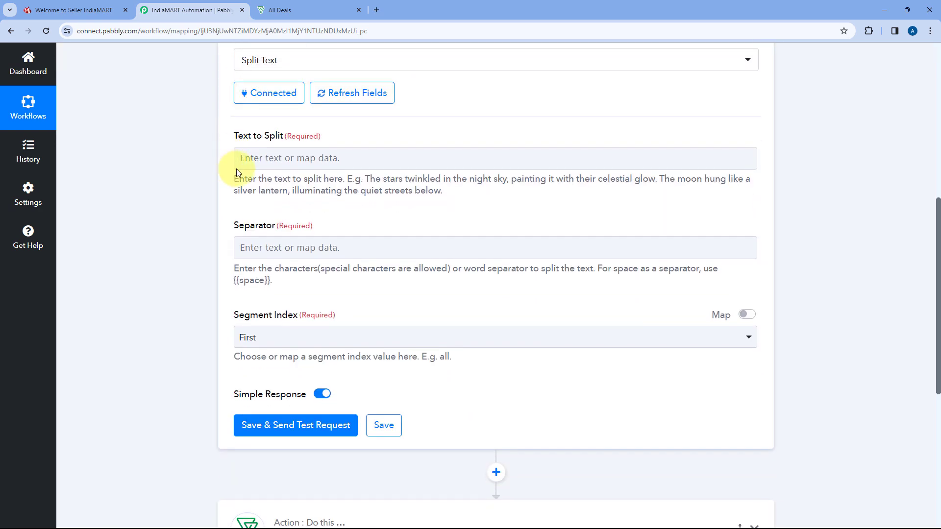
pyautogui.click(273, 157)
pyautogui.click(277, 208)
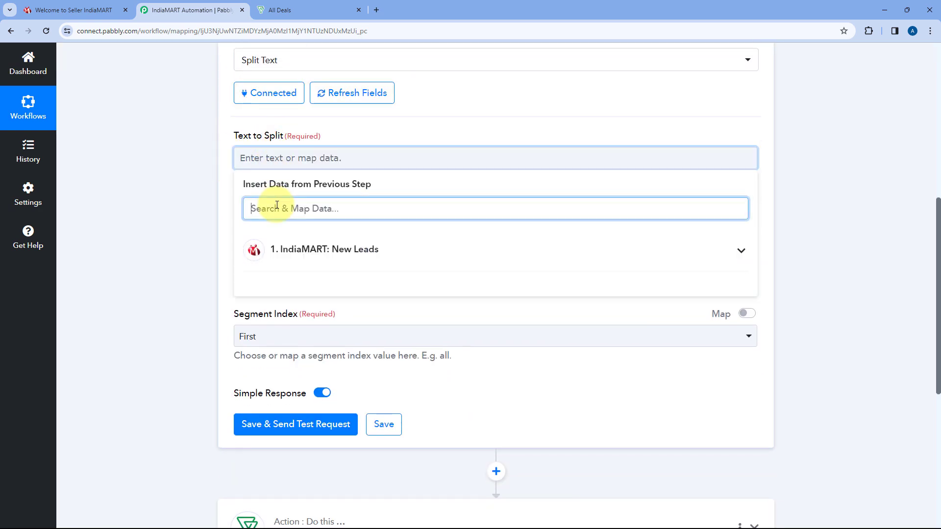
pyautogui.write('Name')
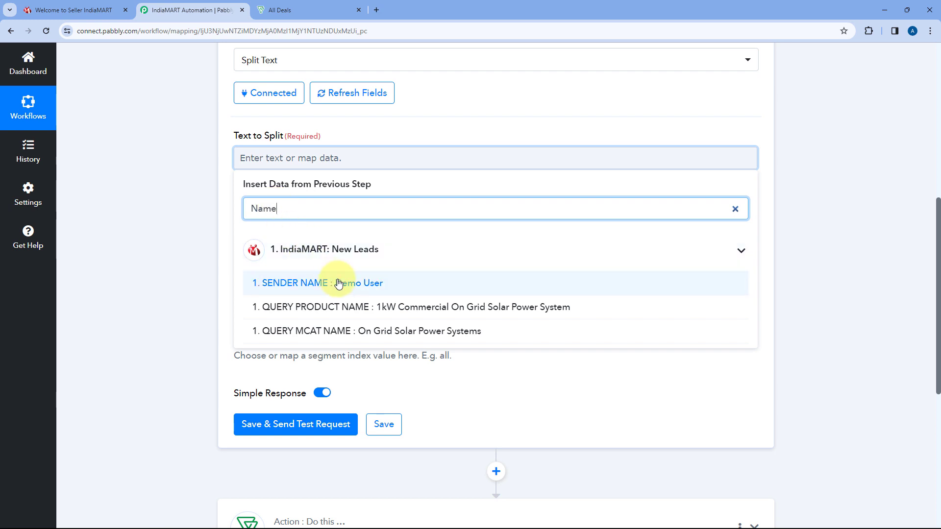
pyautogui.click(338, 283)
pyautogui.click(222, 190)
# - Set the Text Formatter's Separator to {{space}}
pyautogui.scroll(-1, 225, 191)
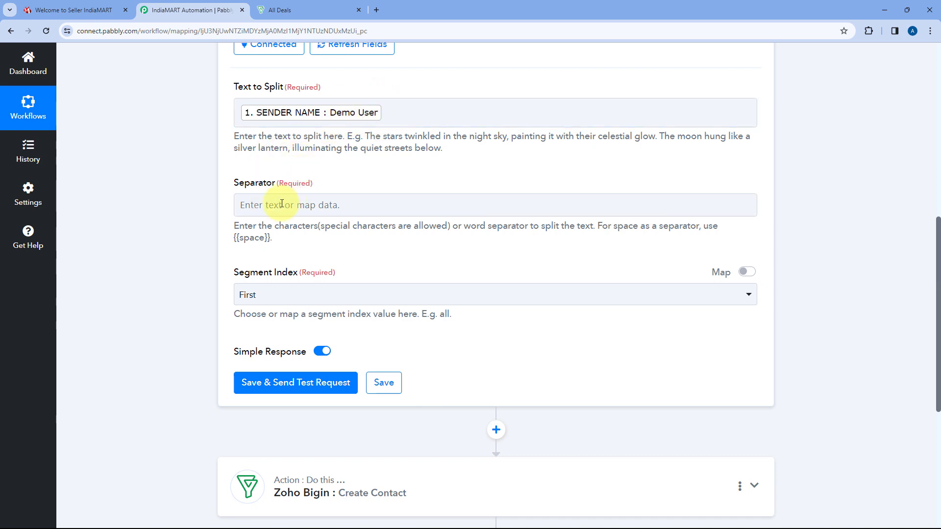
pyautogui.moveTo(234, 241); pyautogui.dragTo(268, 239)
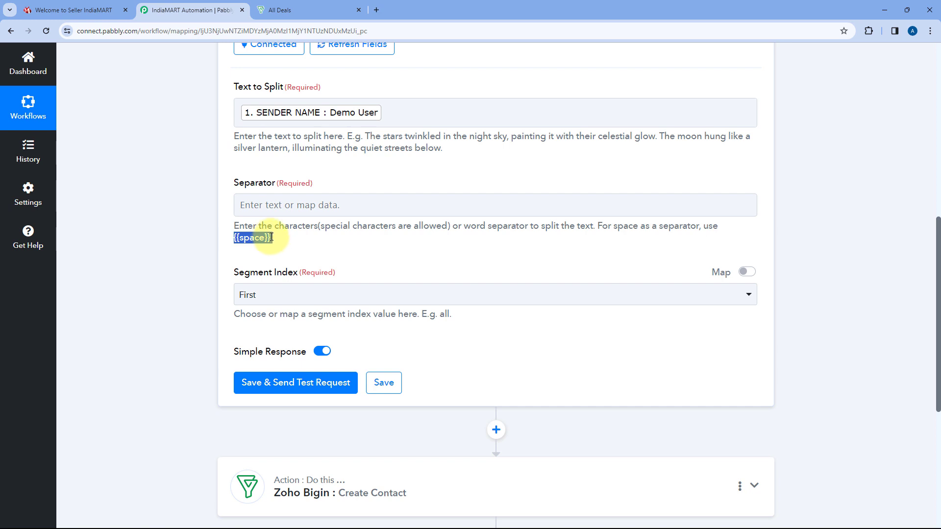
pyautogui.click(273, 205)
pyautogui.write('{{space}}')
pyautogui.click(283, 175)
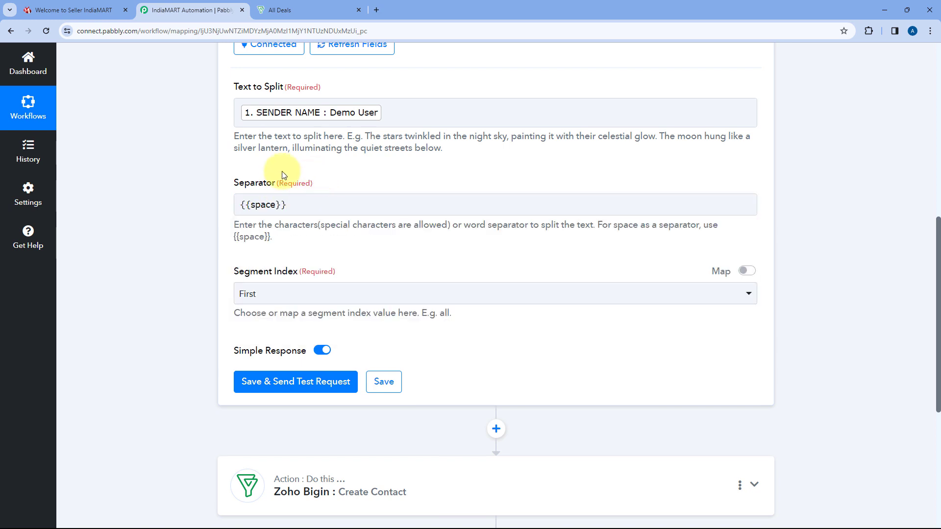
pyautogui.click(274, 203)
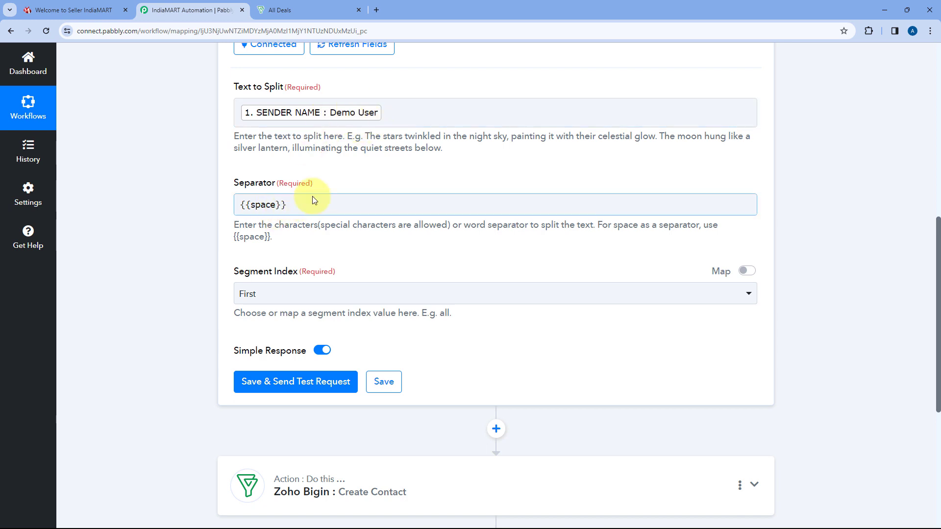
# - Set the Segment Index to All, then save the Split Text action and send a test request
pyautogui.scroll(-1, 313, 200)
pyautogui.click(316, 249)
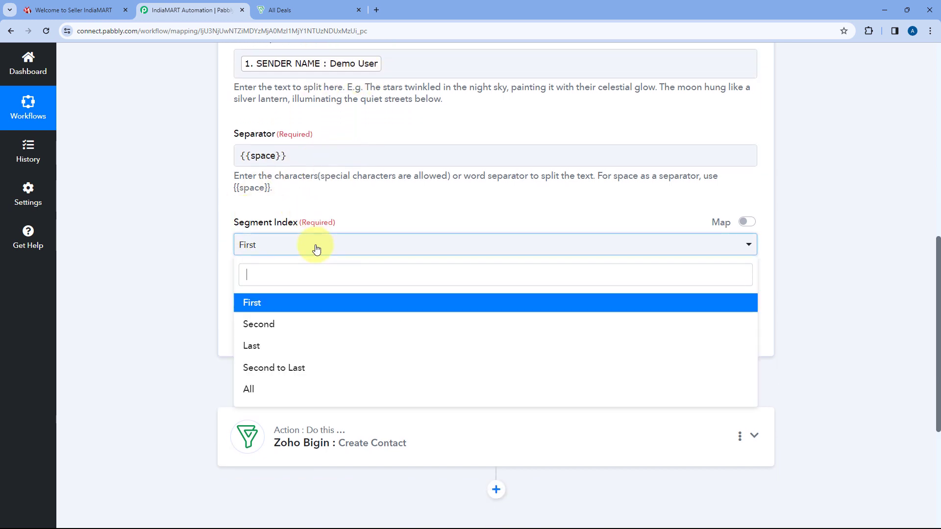
pyautogui.click(259, 388)
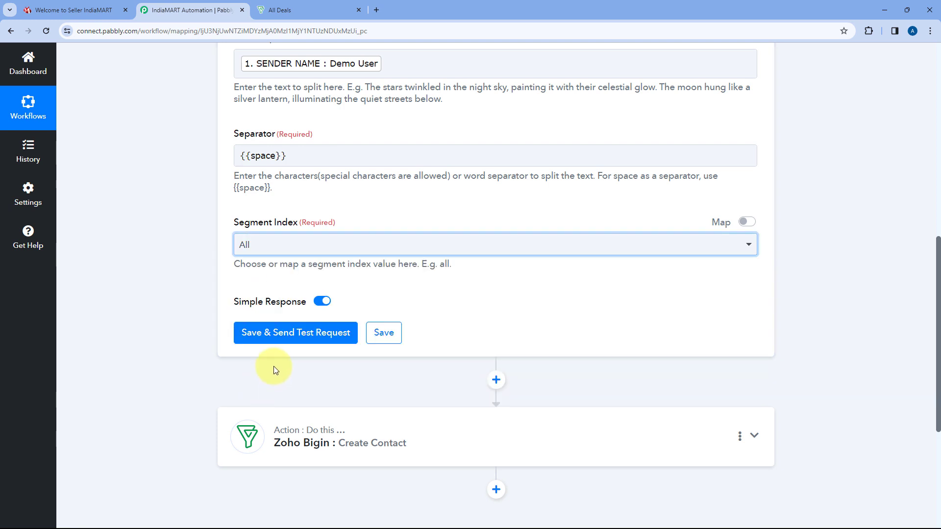
pyautogui.click(288, 336)
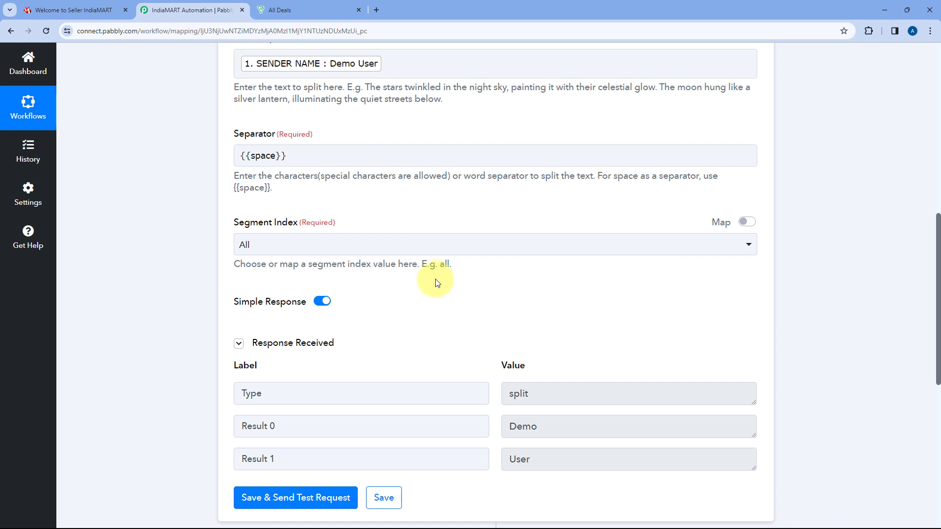
# - Compare the mapped sender name with the Result 0 and Result 1 values in the Split Text response
pyautogui.scroll(1, 375, 142)
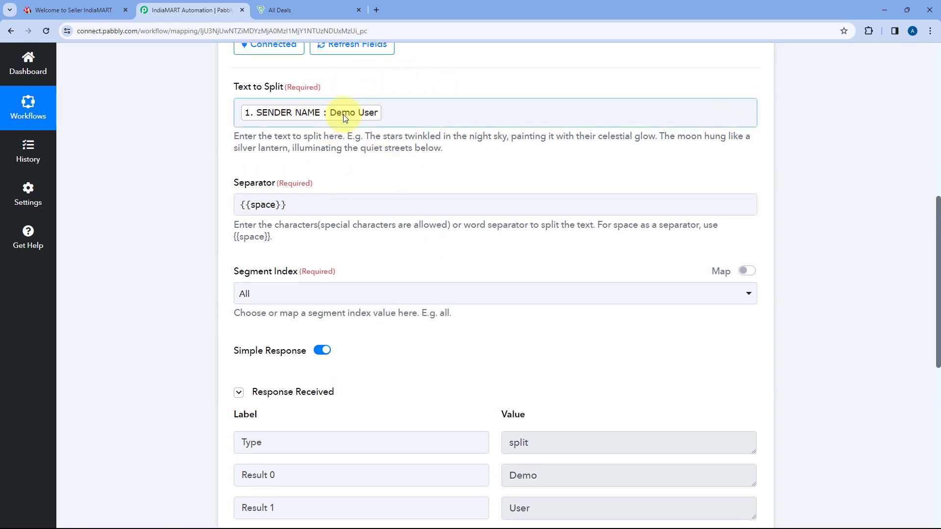
pyautogui.scroll(-3, 472, 167)
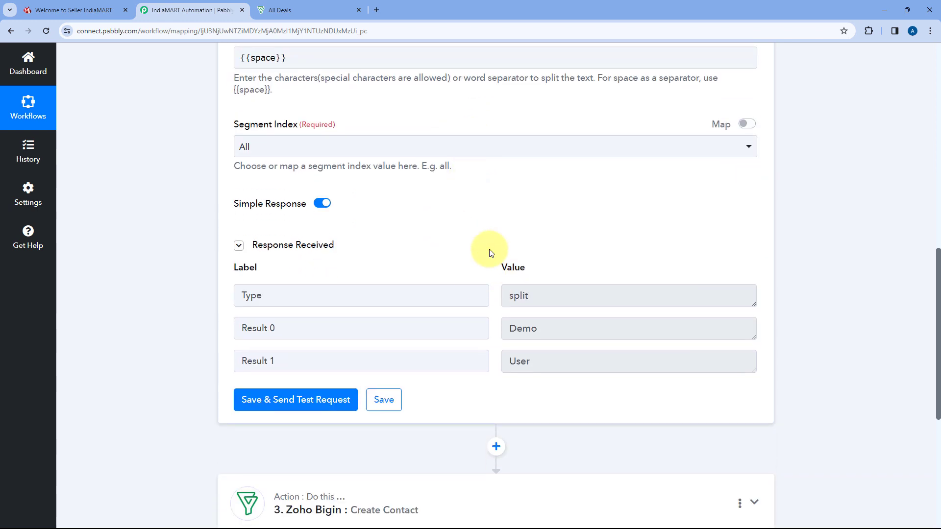
pyautogui.scroll(-1, 491, 253)
pyautogui.doubleClick(547, 282)
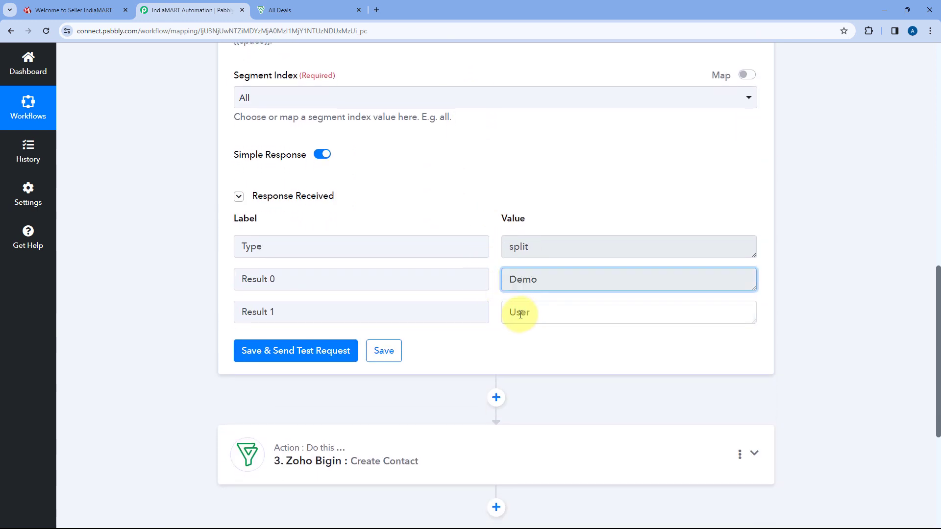
pyautogui.doubleClick(517, 312)
pyautogui.click(496, 274)
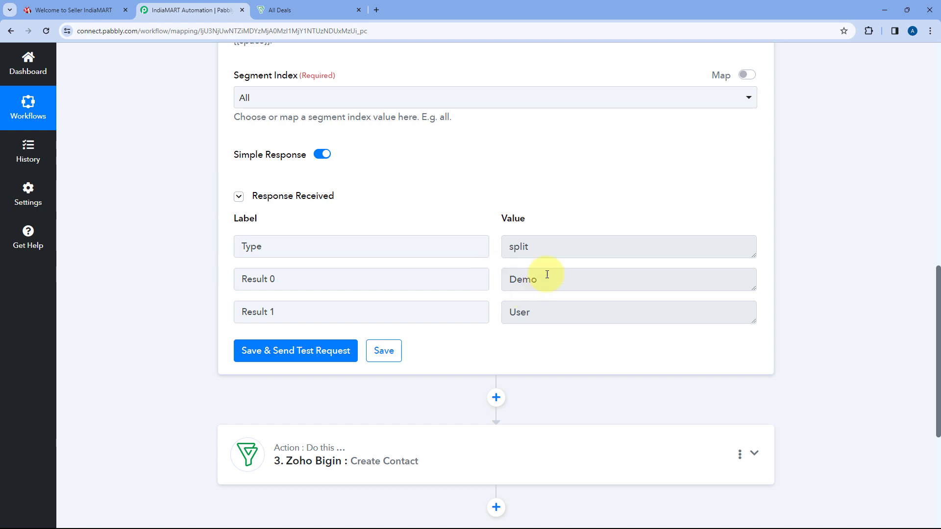
# - Reopen the Zoho Bigin Create Contact action and map the Text Formatter's Result 0 into First Name
pyautogui.scroll(-3, 490, 304)
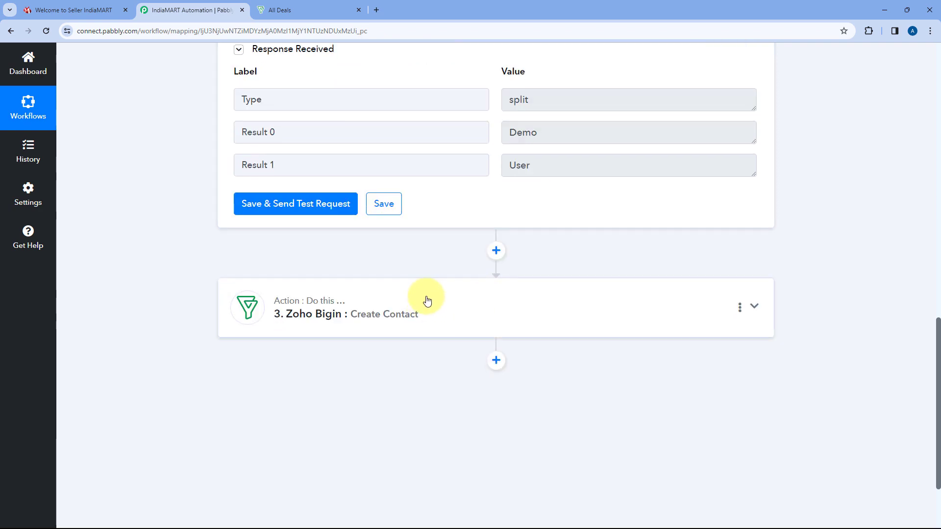
pyautogui.click(427, 299)
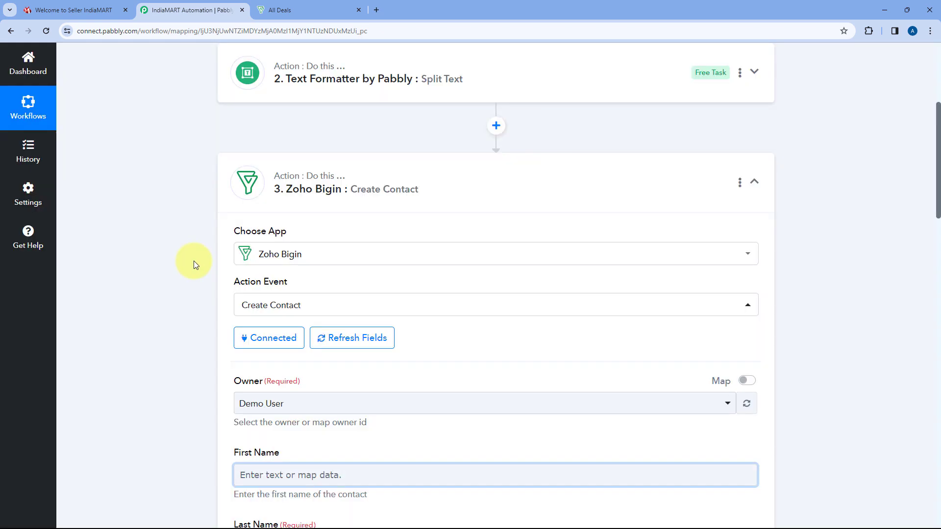
pyautogui.scroll(-5, 194, 261)
pyautogui.scroll(-1, 196, 250)
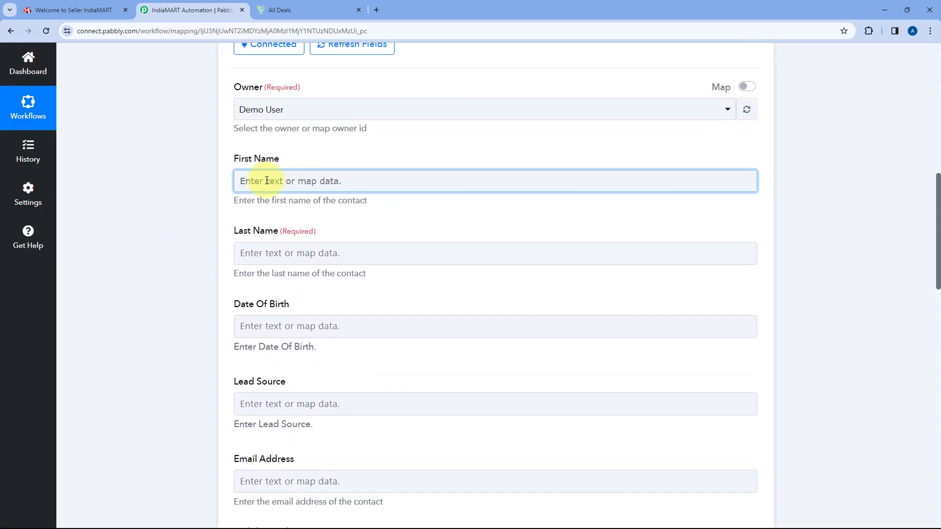
pyautogui.click(247, 180)
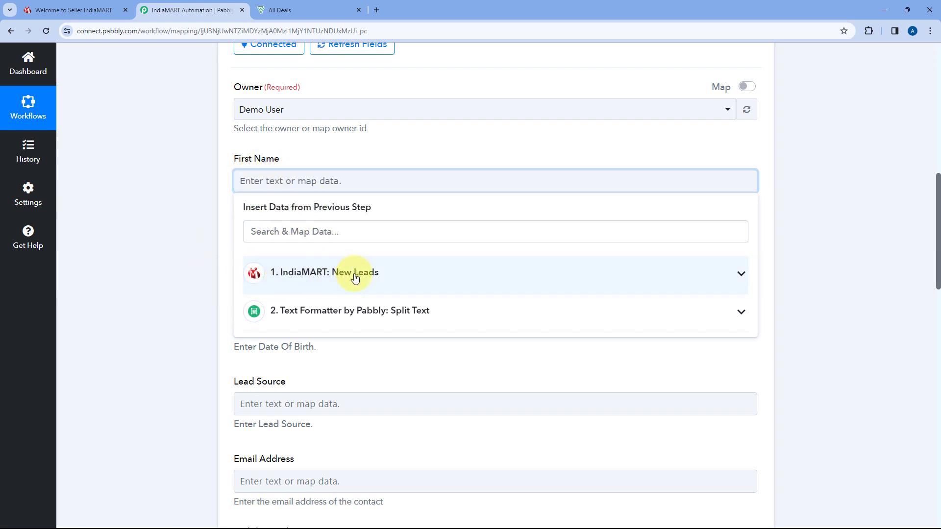
pyautogui.click(374, 314)
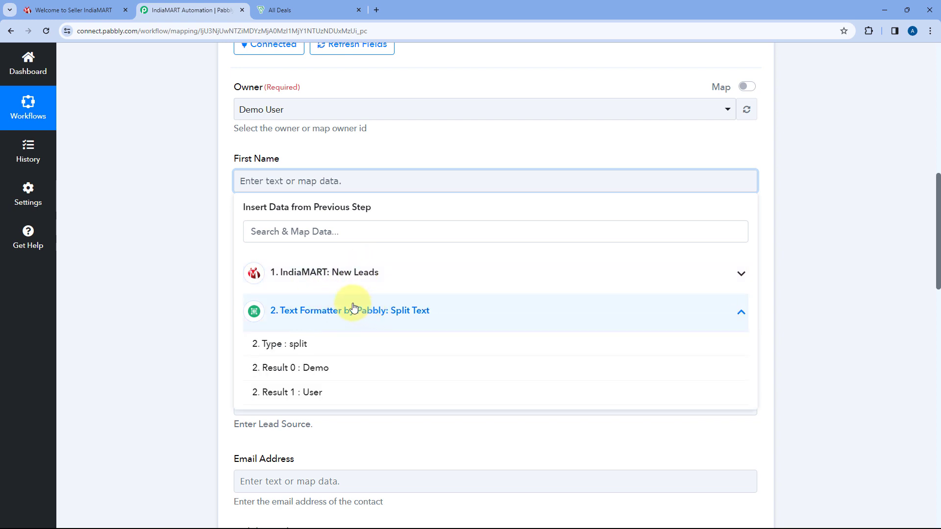
pyautogui.click(273, 372)
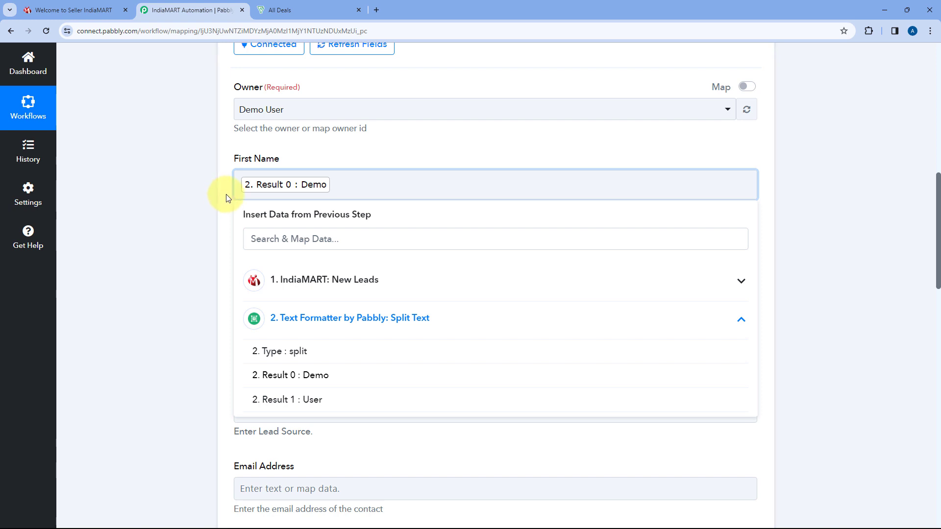
pyautogui.click(225, 194)
# - Map the Text Formatter's Result 1 into the contact's Last Name field
pyautogui.scroll(-2, 226, 194)
pyautogui.click(263, 163)
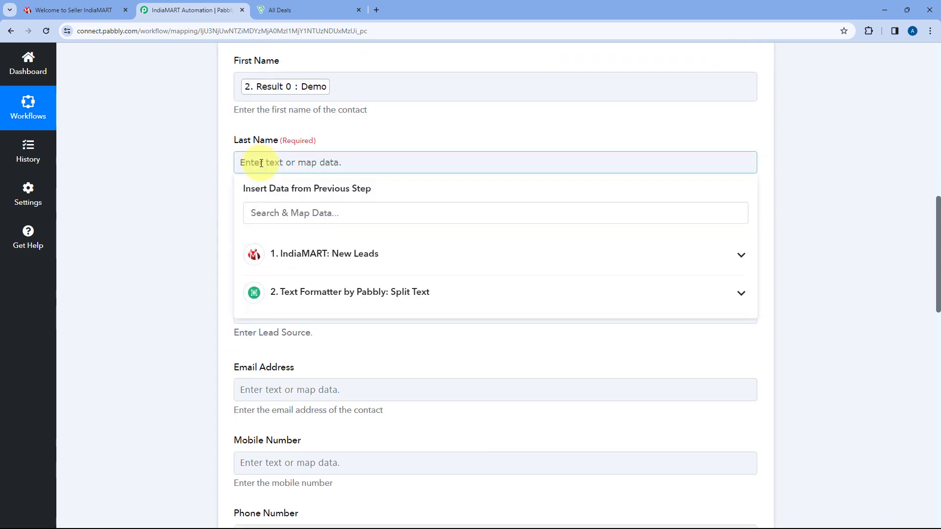
pyautogui.click(333, 308)
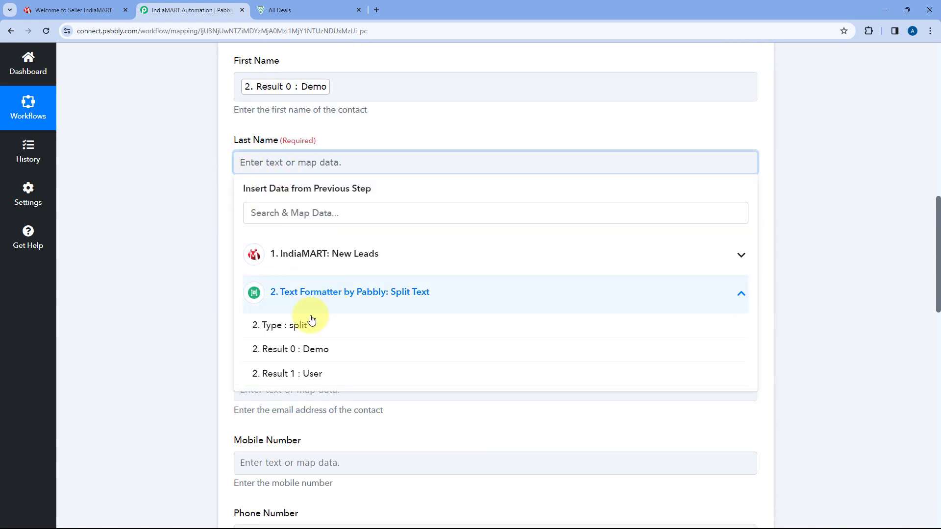
pyautogui.click(298, 372)
pyautogui.click(223, 185)
# - Set the contact's Lead Source to IndiaMART, leaving Date Of Birth empty
pyautogui.scroll(-1, 223, 186)
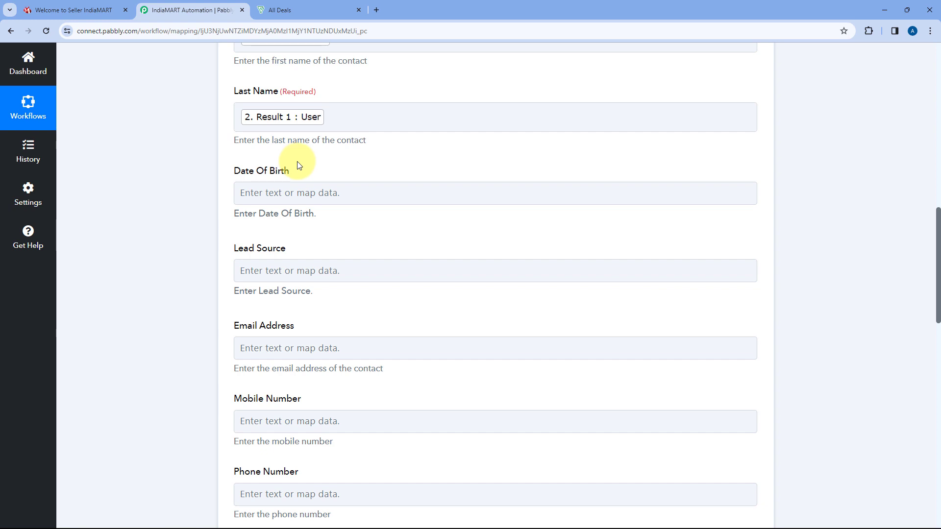
pyautogui.scroll(-2, 294, 157)
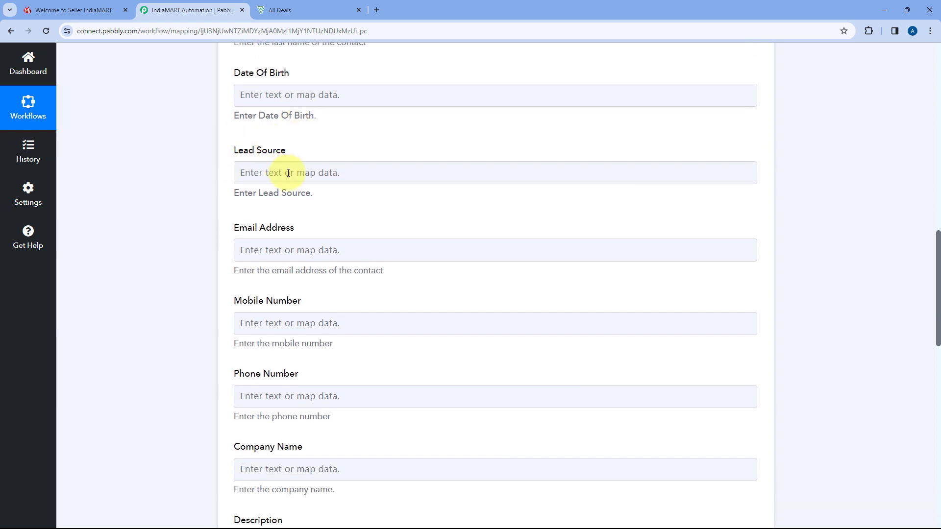
pyautogui.click(288, 173)
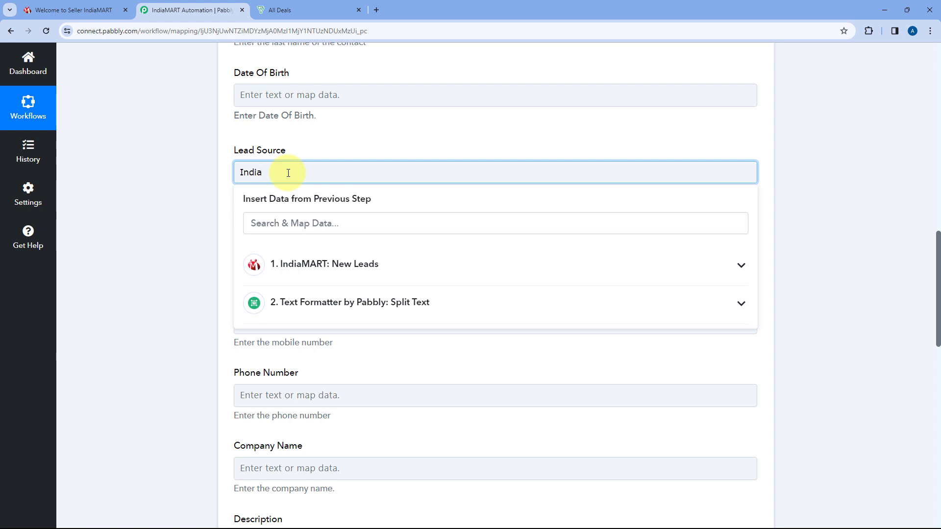
pyautogui.write('IndiaMART')
pyautogui.click(309, 142)
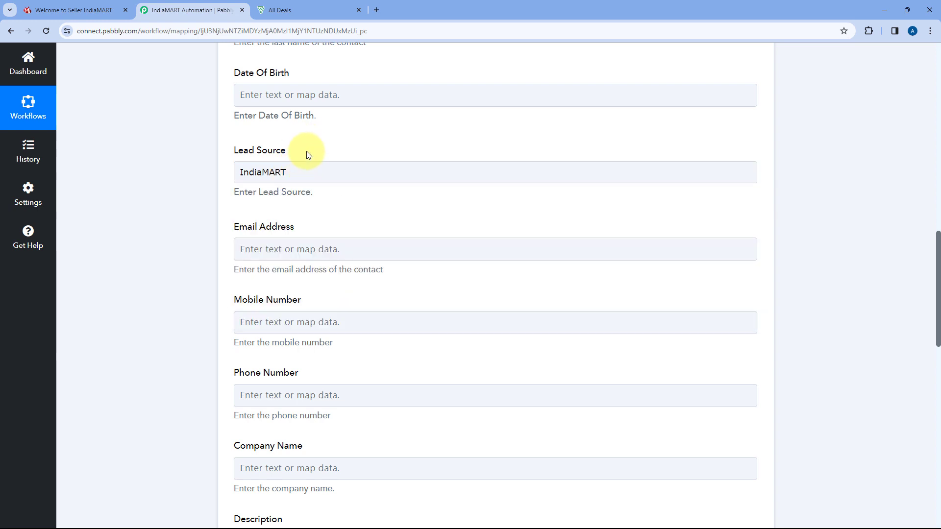
# - Find the IndiaMART SENDER EMAIL value and map it into the contact's Email Address field
pyautogui.scroll(-1, 307, 152)
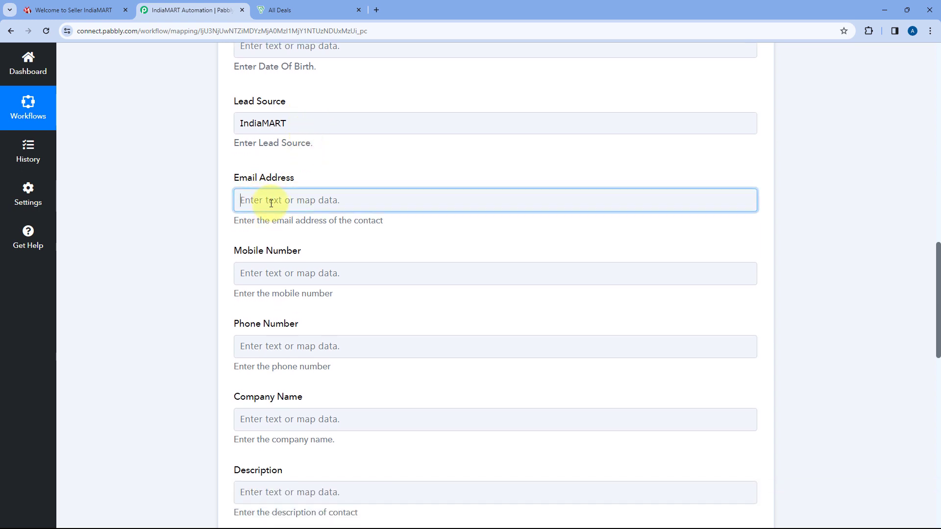
pyautogui.click(270, 202)
pyautogui.scroll(-1, 211, 219)
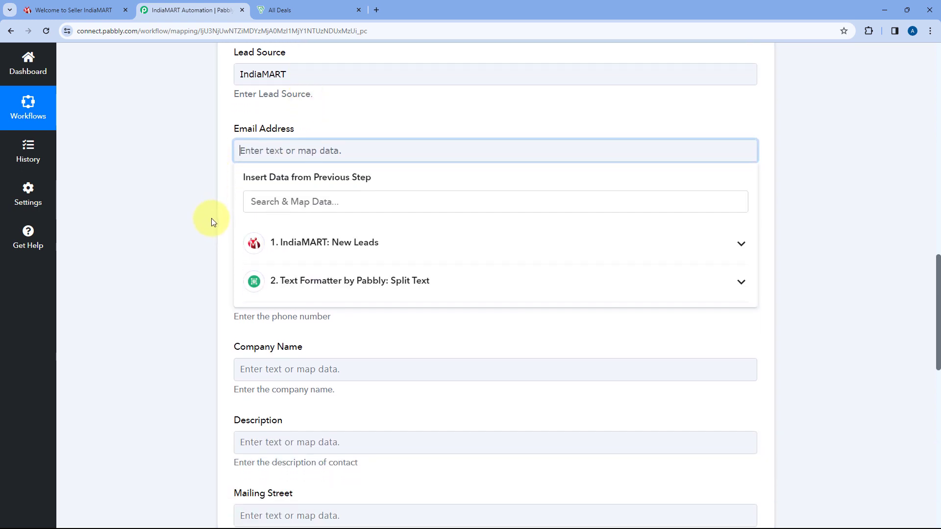
pyautogui.click(306, 196)
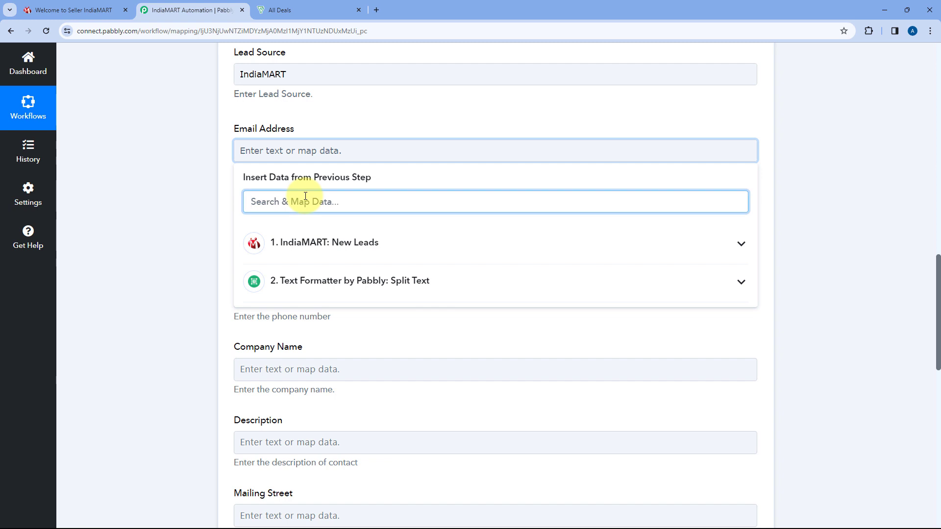
pyautogui.write('EMail')
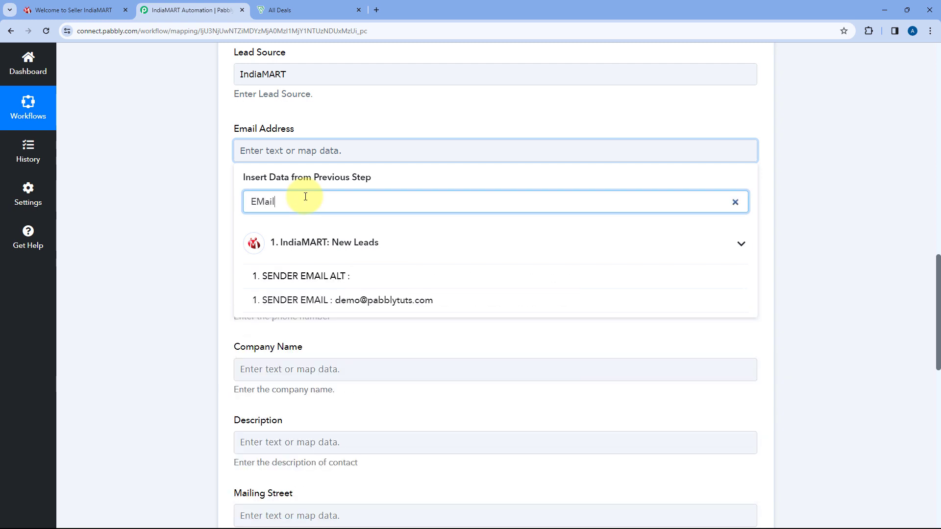
pyautogui.click(357, 300)
pyautogui.click(216, 160)
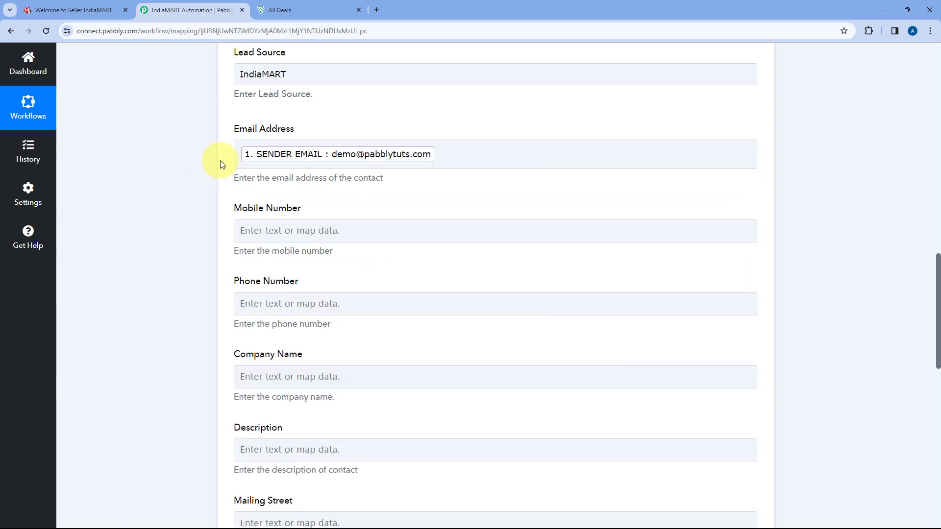
# - Find the IndiaMART SENDER MOBILE value and map it into the contact's Mobile Number field
pyautogui.scroll(-2, 225, 169)
pyautogui.scroll(-1, 225, 169)
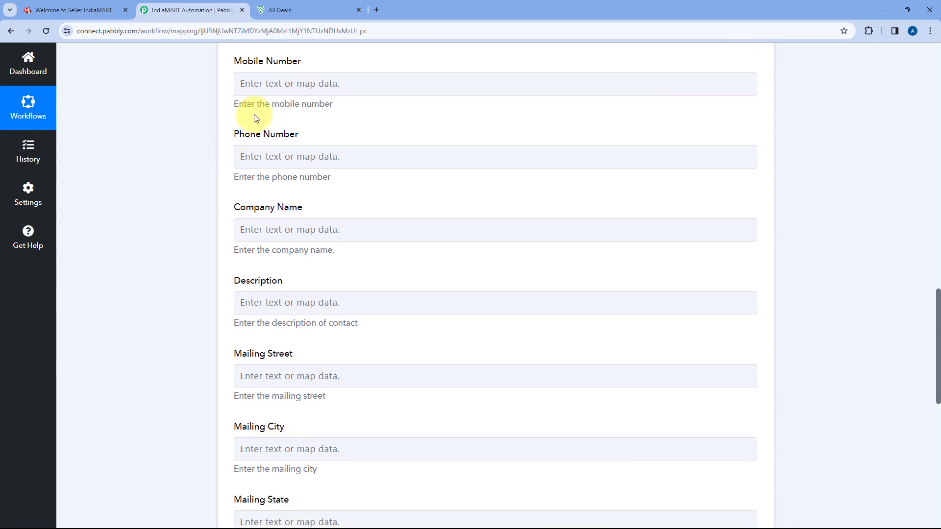
pyautogui.click(240, 84)
pyautogui.click(284, 136)
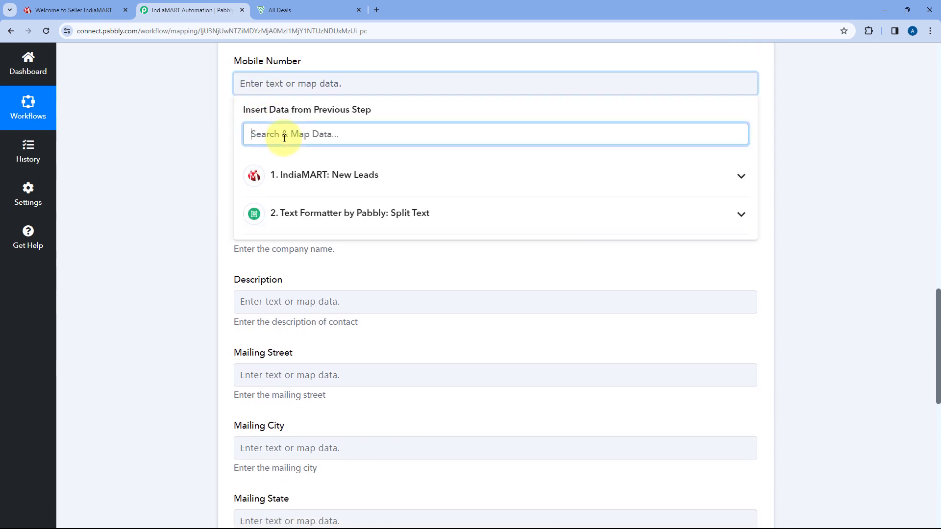
pyautogui.write('M')
pyautogui.press('BackSpace')
pyautogui.write('Mob')
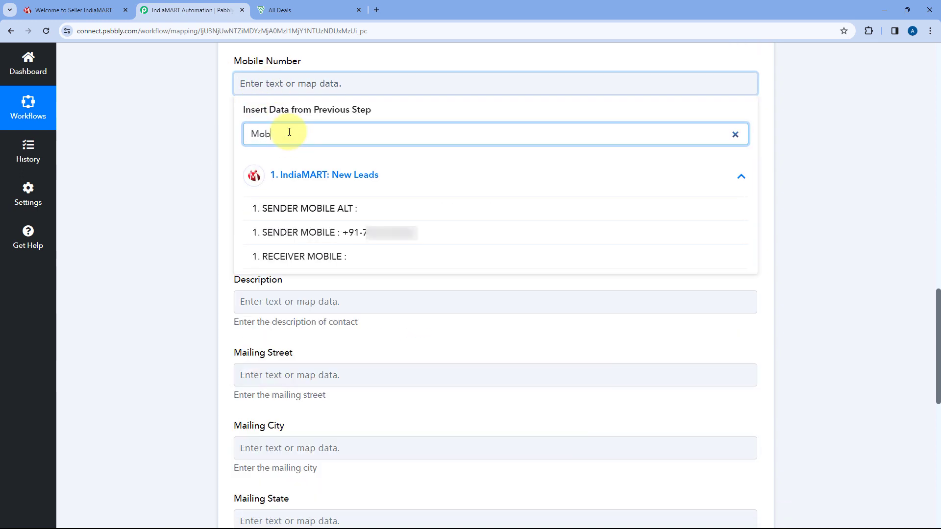
pyautogui.write('i')
pyautogui.click(310, 234)
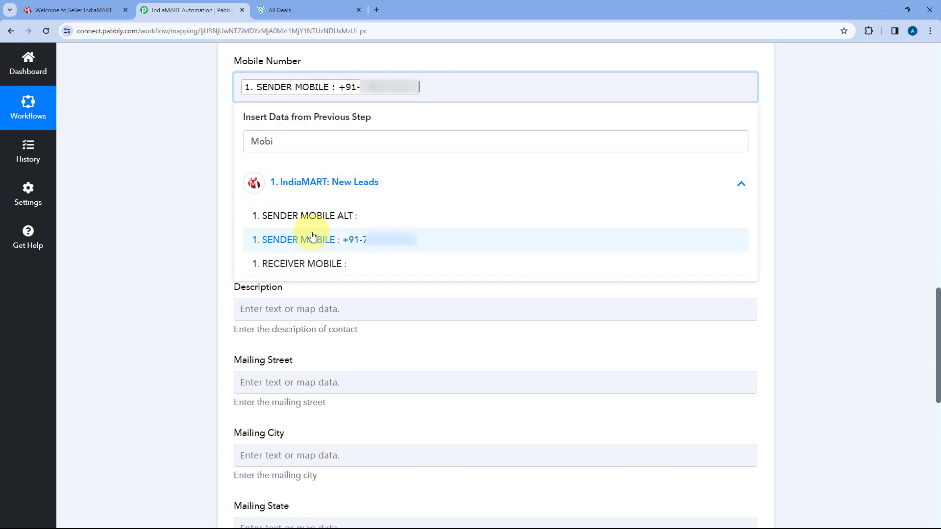
# - Search the previous steps' data for a company value to map into Company Name, leaving the field empty
pyautogui.click(229, 135)
pyautogui.click(267, 235)
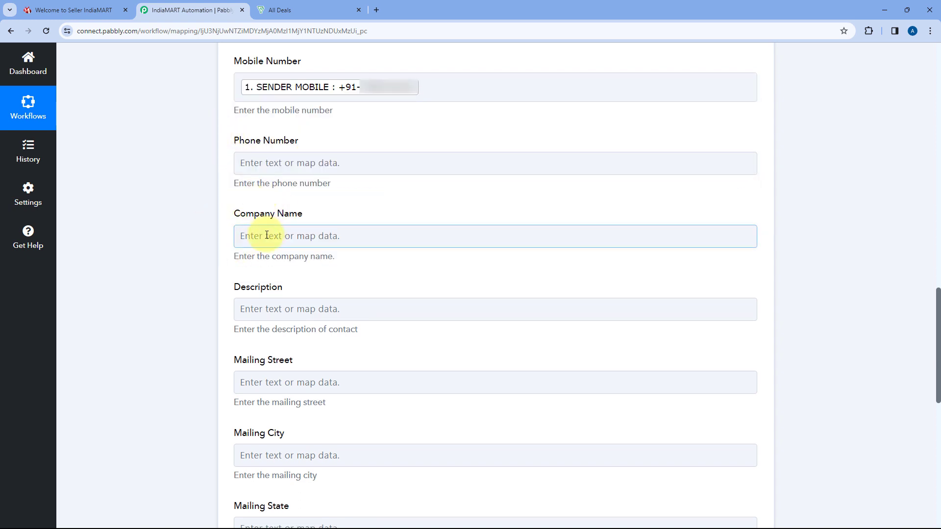
pyautogui.click(273, 237)
pyautogui.click(267, 286)
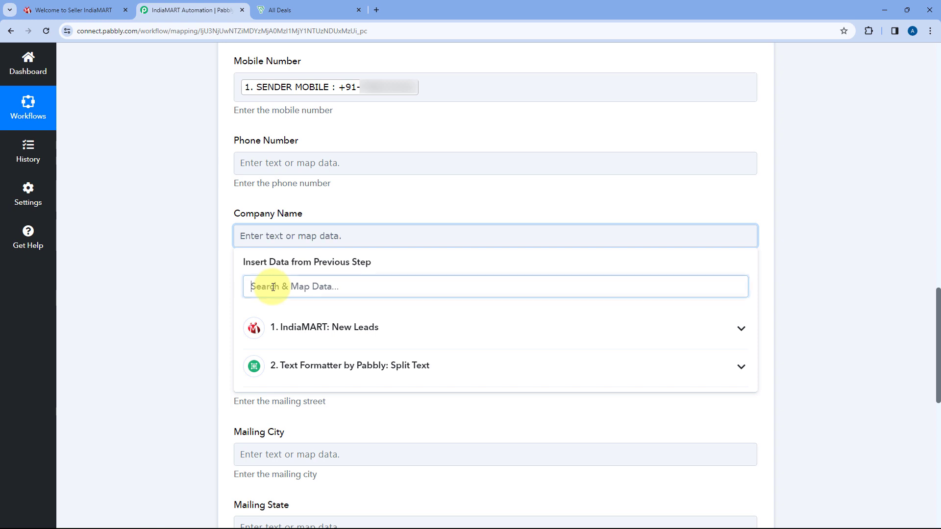
pyautogui.write('Com')
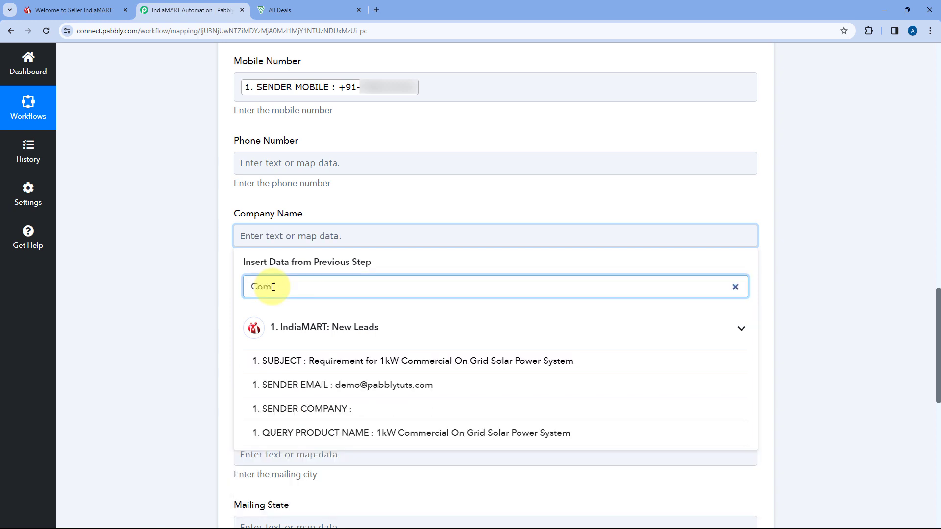
pyautogui.click(212, 287)
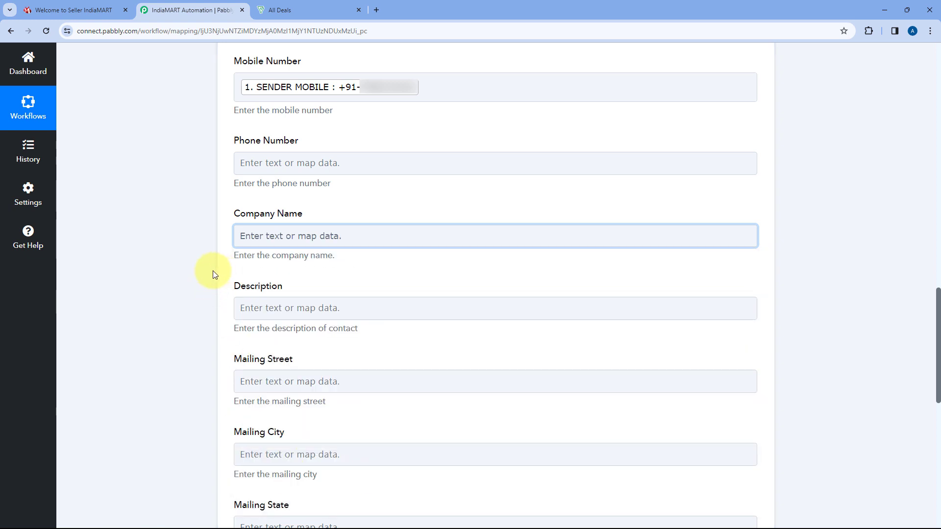
# - Find the IndiaMART QUERY MESSAGE value and map it into the contact's Description field
pyautogui.click(248, 309)
pyautogui.click(284, 359)
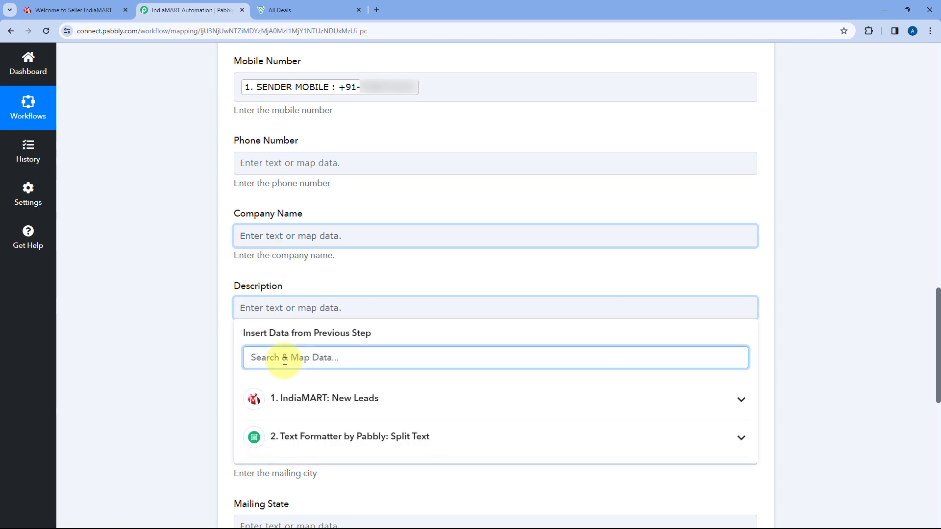
pyautogui.write('mes')
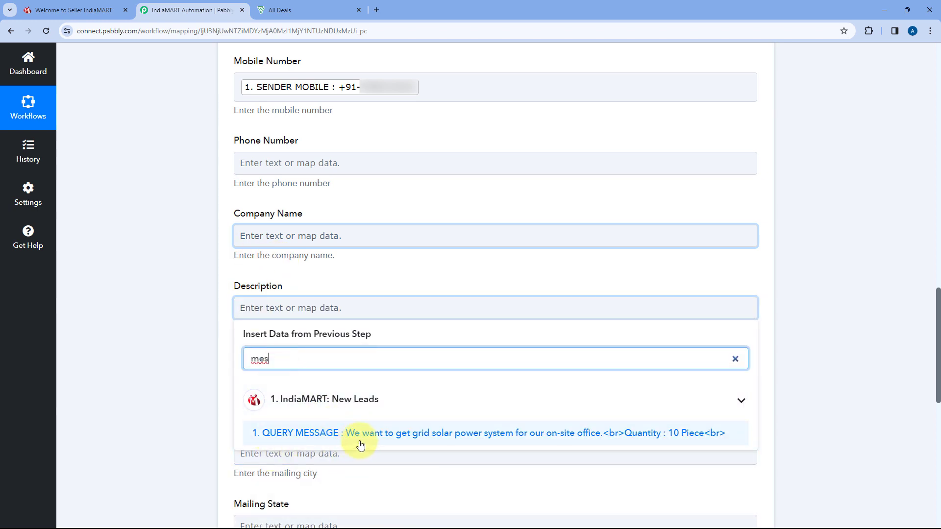
pyautogui.click(355, 438)
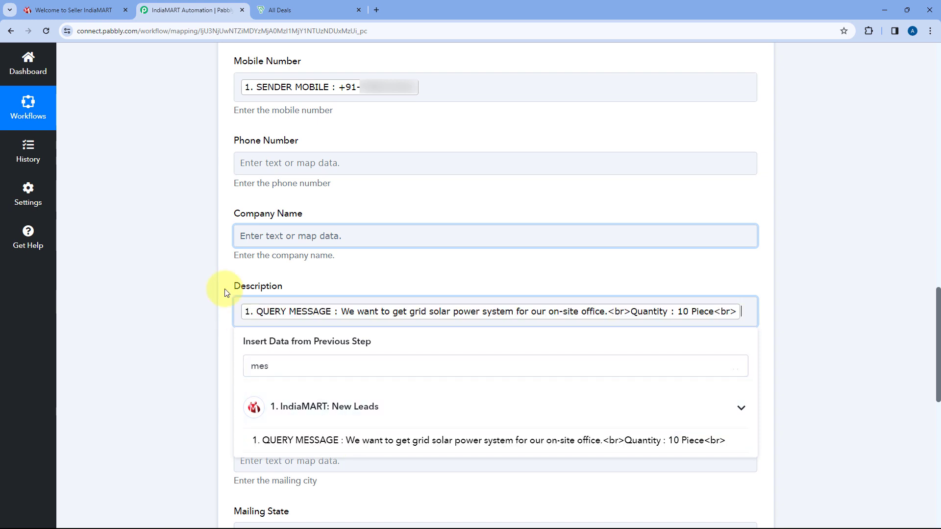
pyautogui.click(207, 297)
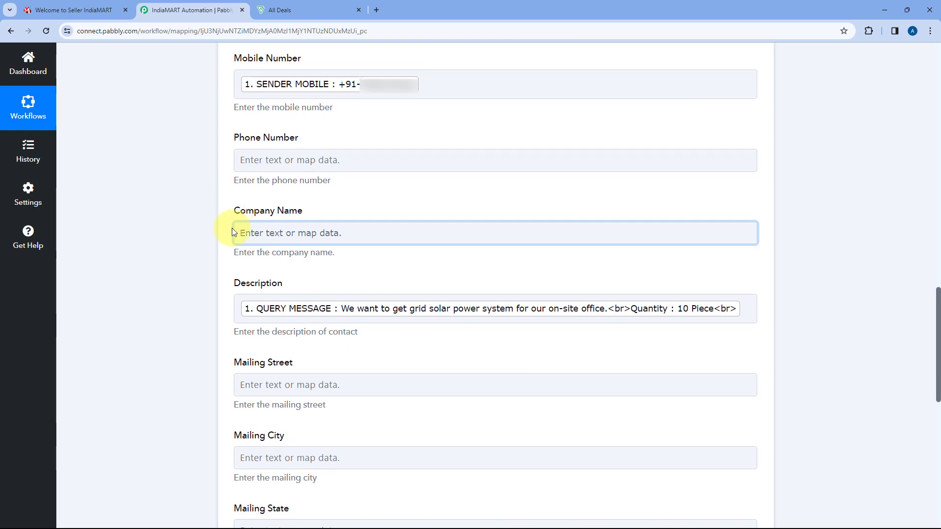
# - Find the IndiaMART SENDER CITY value and map it into the contact's Mailing City field
pyautogui.scroll(-8, 230, 225)
pyautogui.scroll(2, 211, 166)
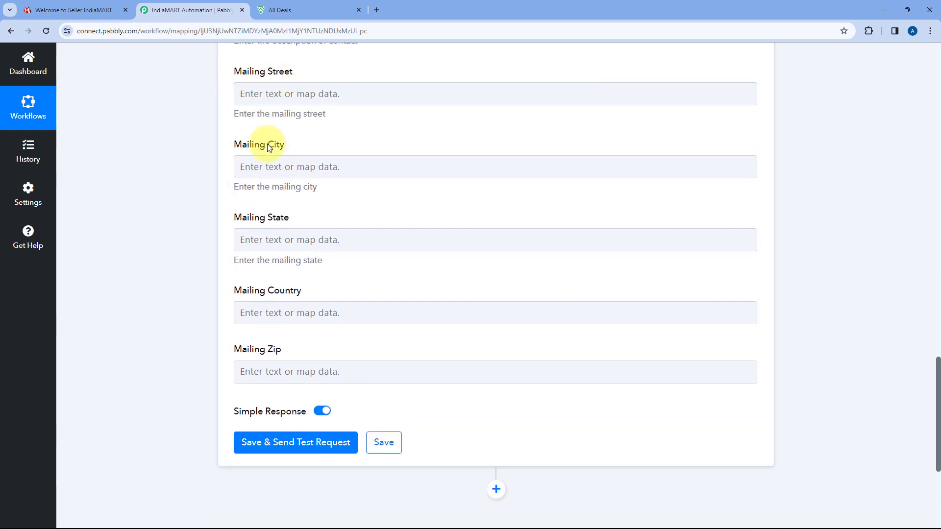
pyautogui.click(285, 166)
pyautogui.click(288, 217)
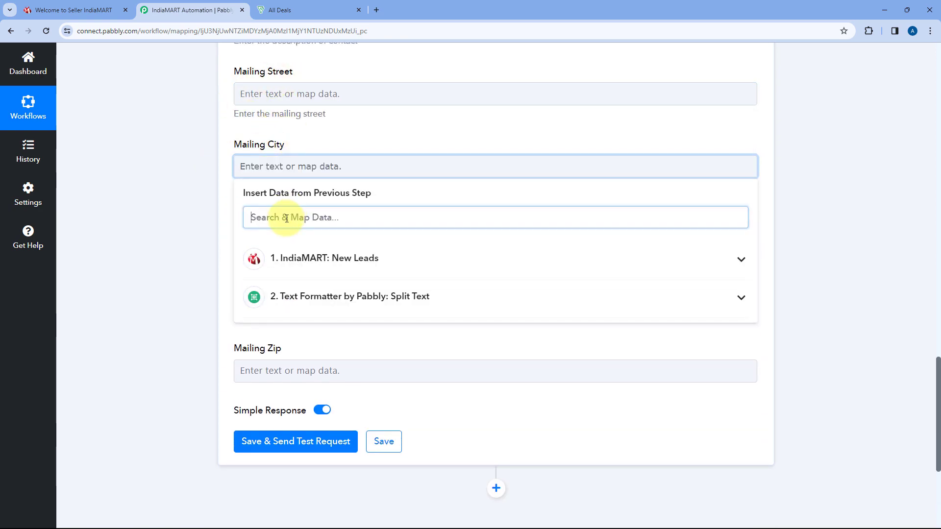
pyautogui.write('City')
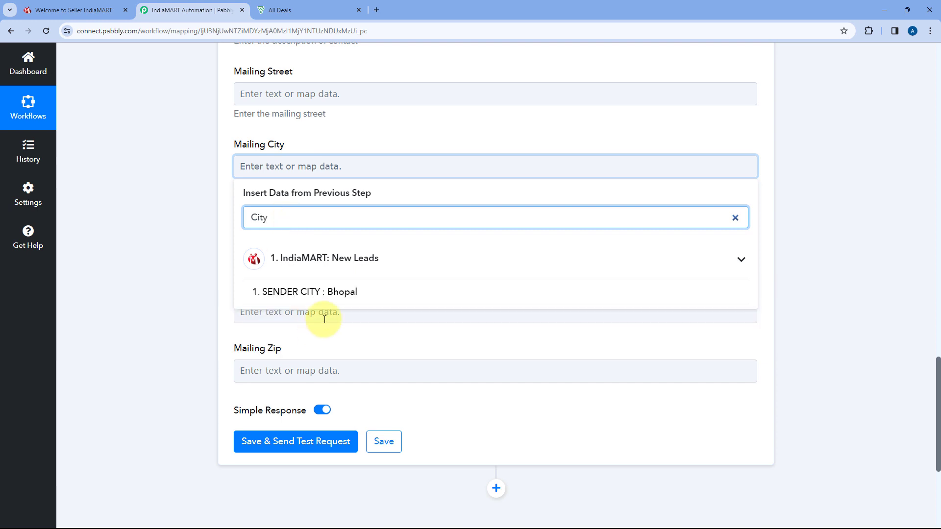
pyautogui.click(313, 292)
# - Find the IndiaMART SENDER STATE value and map it into the contact's Mailing State field
pyautogui.click(270, 246)
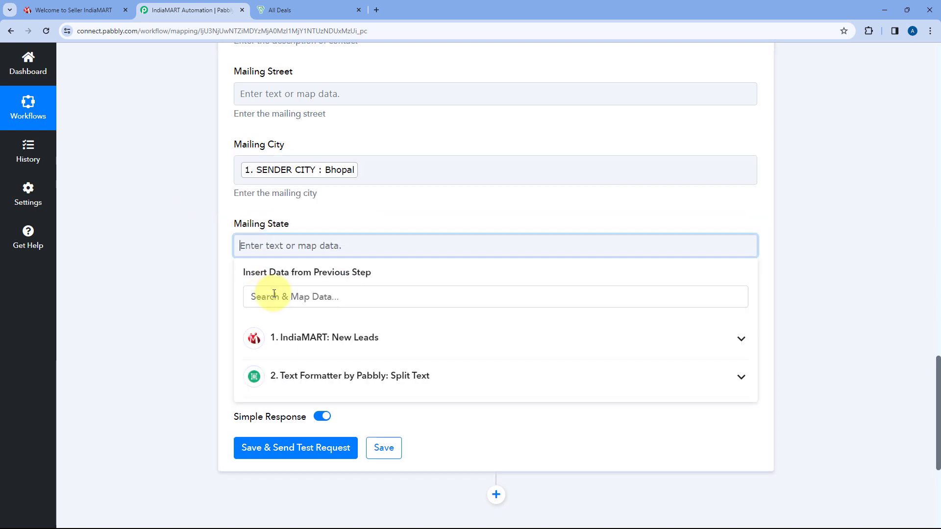
pyautogui.click(267, 295)
pyautogui.write('sta')
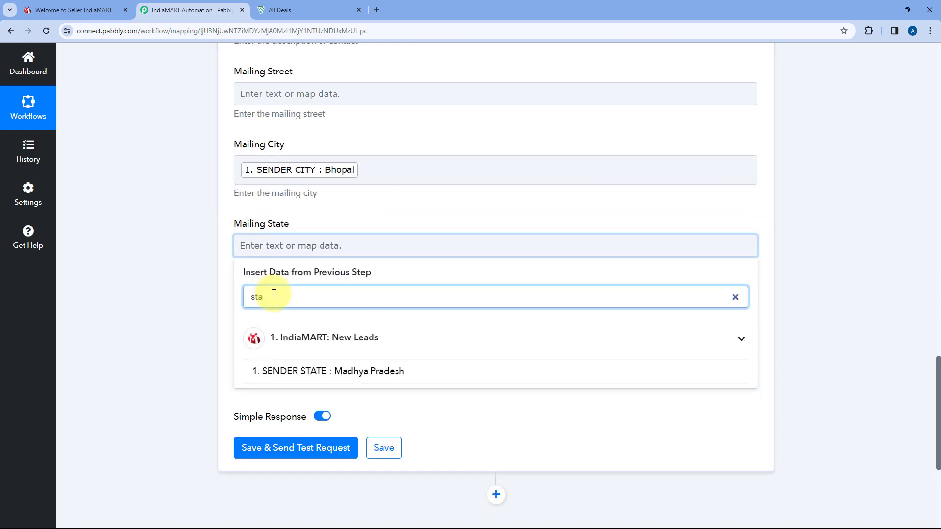
pyautogui.click(337, 372)
pyautogui.click(210, 257)
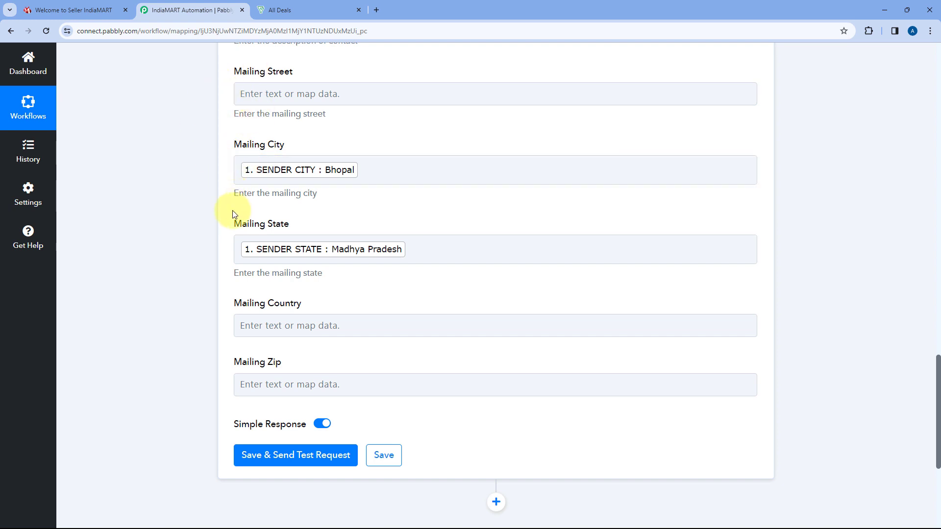
# - Save the Zoho Bigin Create Contact action with Mailing Country and Zip left empty, and send a test request
pyautogui.scroll(-1, 313, 118)
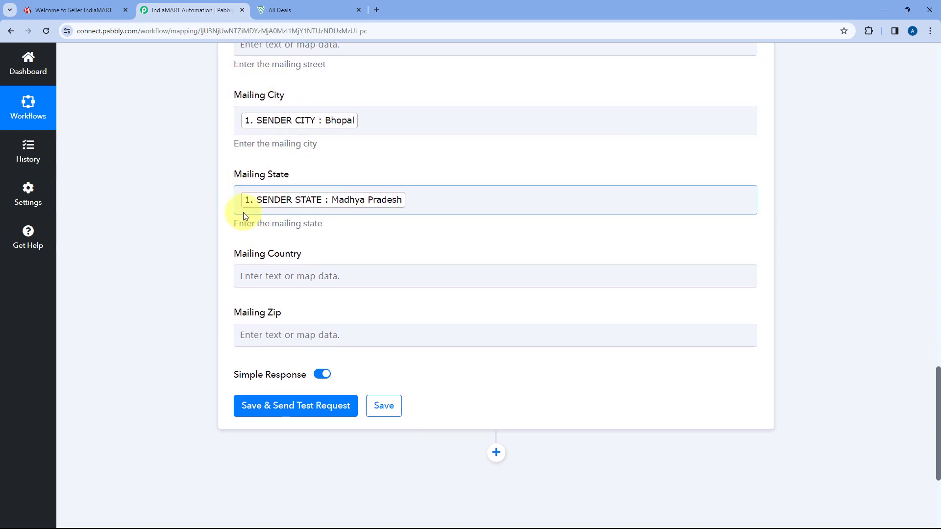
pyautogui.scroll(-2, 244, 212)
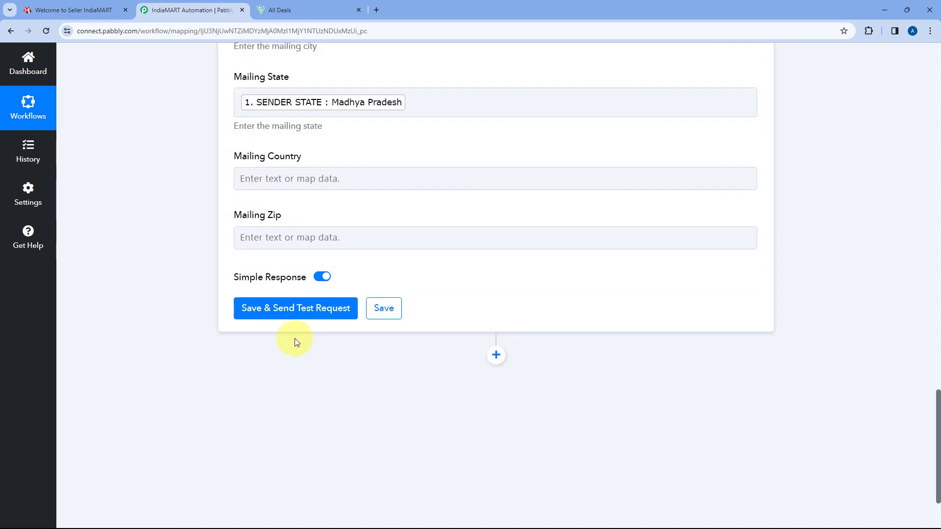
pyautogui.click(290, 310)
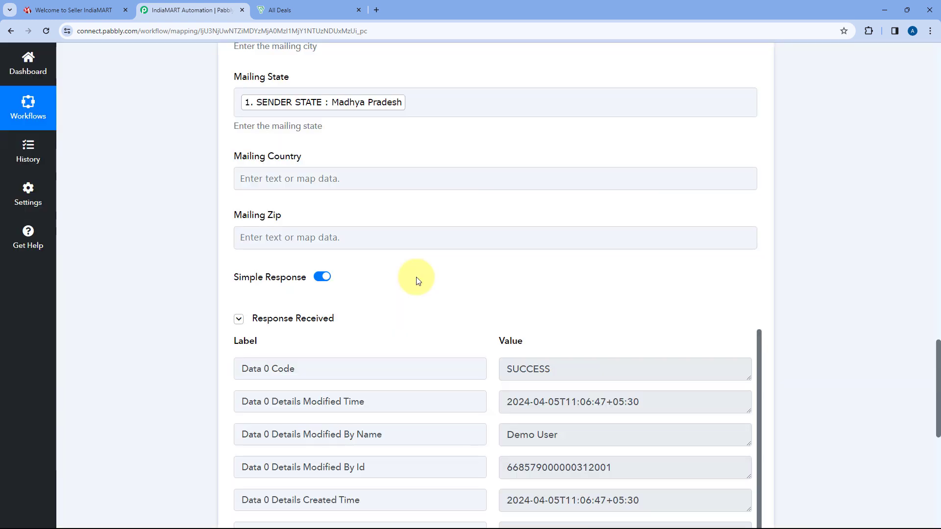
pyautogui.scroll(-2, 426, 274)
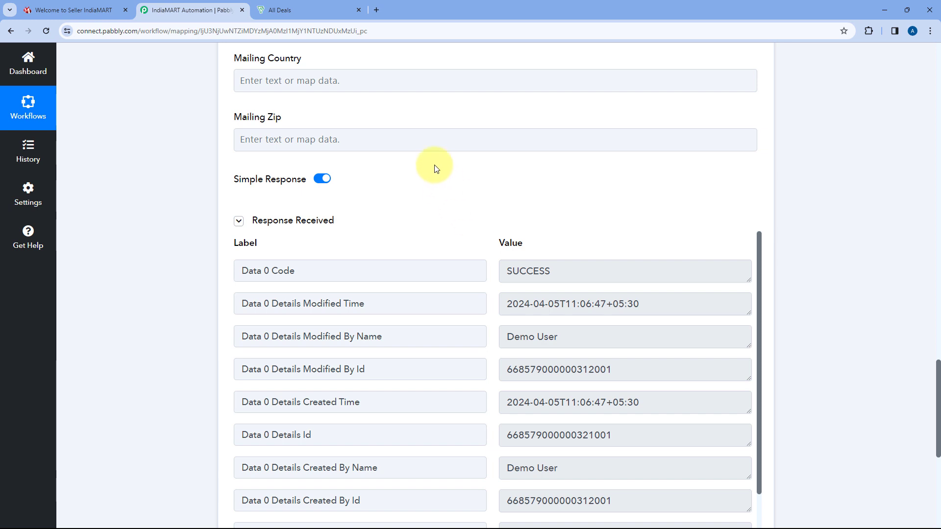
pyautogui.scroll(3, 434, 166)
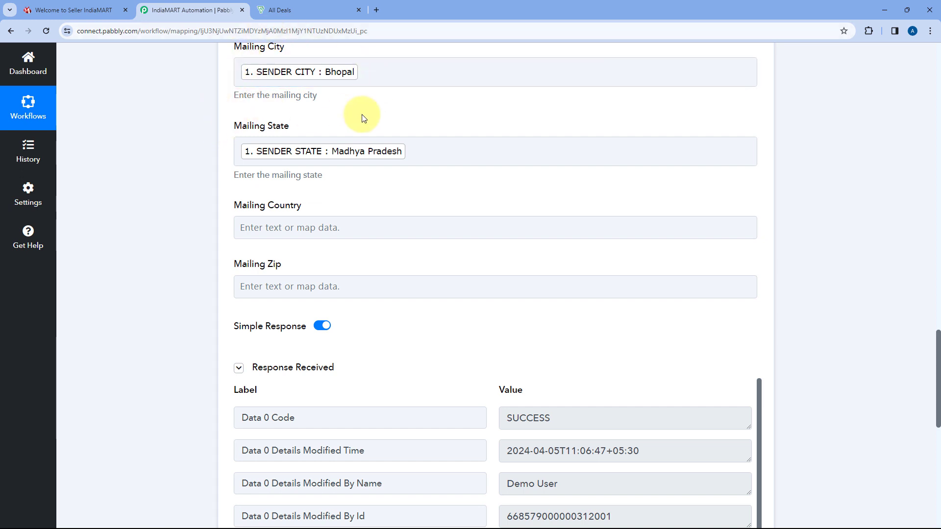
# - Switch to Zoho Bigin and open the newly created contact's record from the contacts list to check its details
pyautogui.click(327, 5)
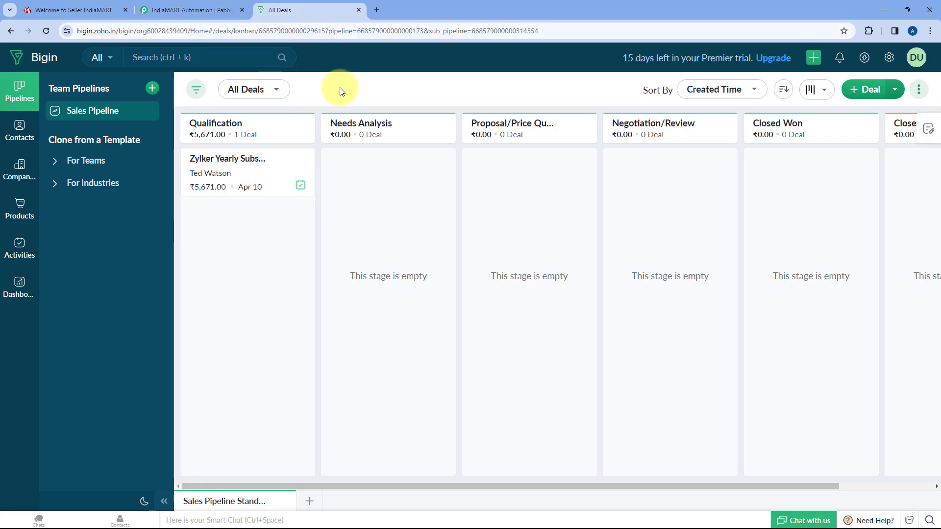
pyautogui.click(14, 132)
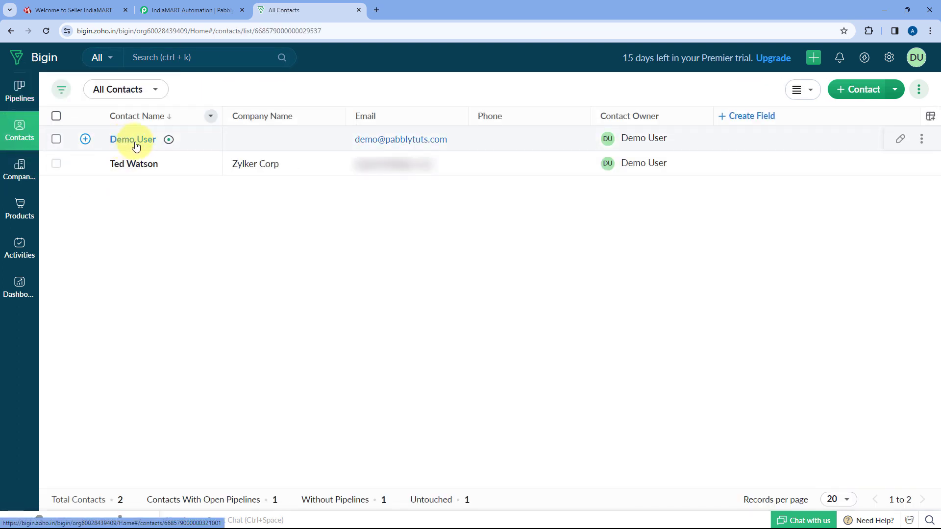
pyautogui.click(132, 140)
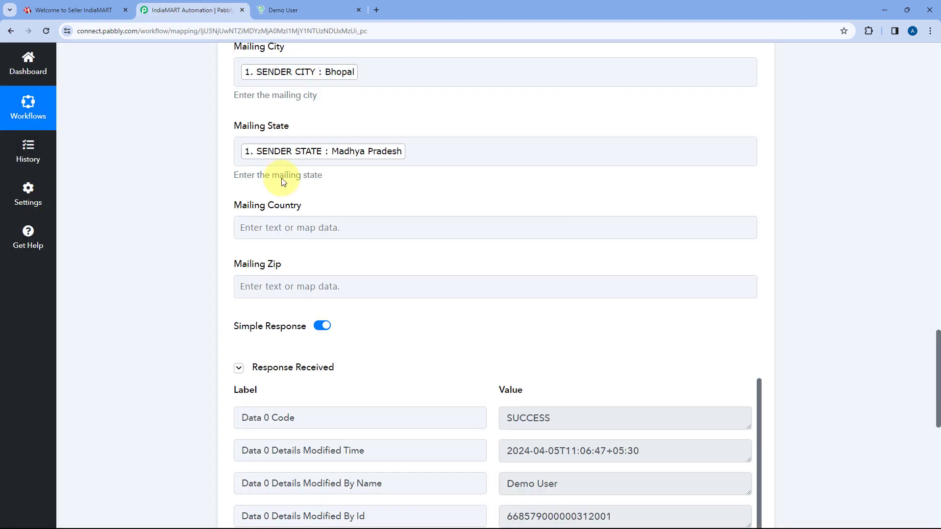
# - Collapse the Zoho Bigin Create Contact action in the Pabbly Connect workflow and review the whole automation from its trigger
pyautogui.scroll(7, 500, 219)
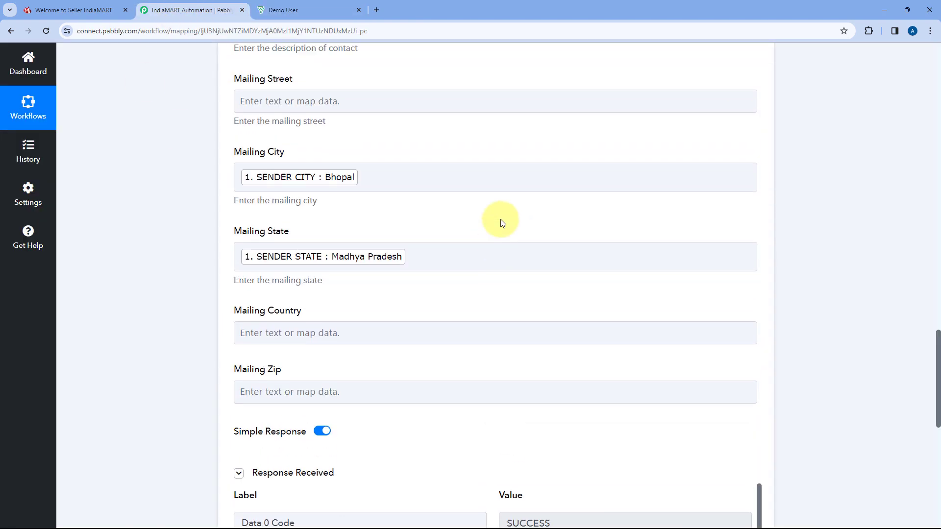
pyautogui.scroll(10, 505, 228)
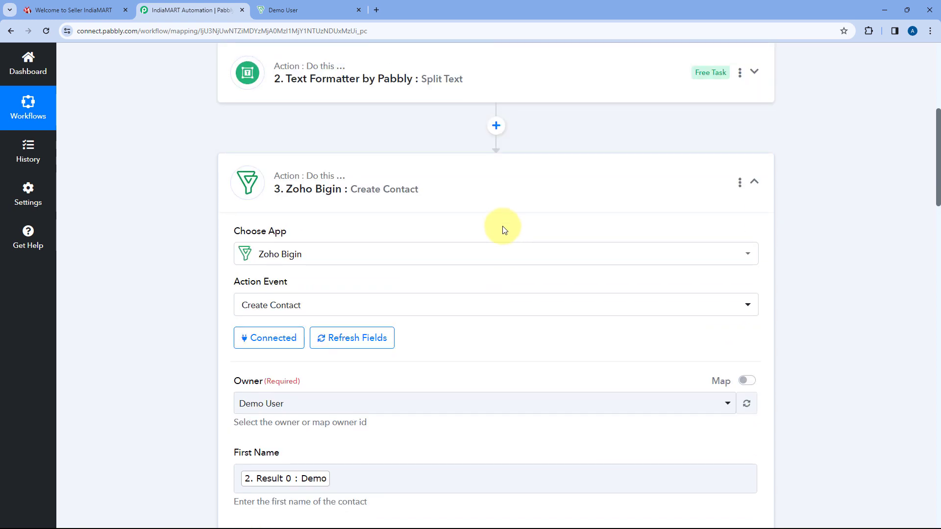
pyautogui.click(510, 167)
pyautogui.scroll(5, 516, 181)
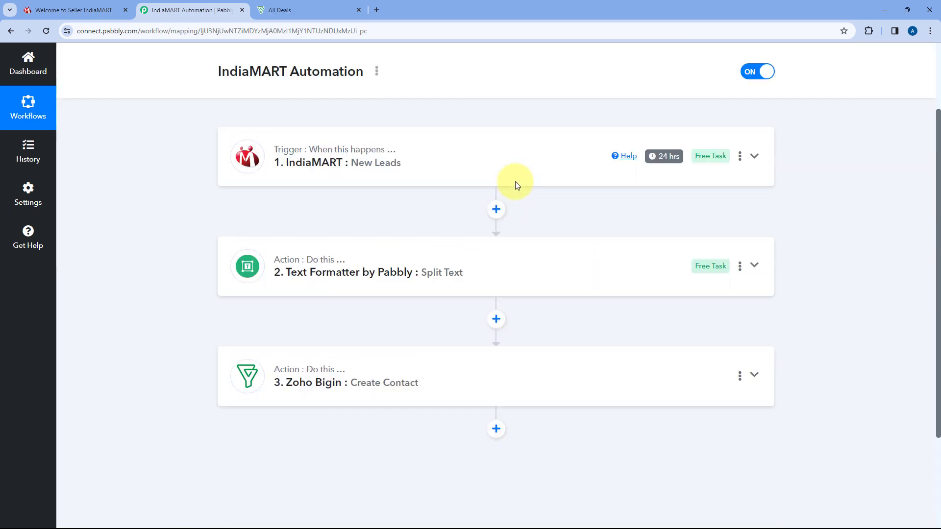